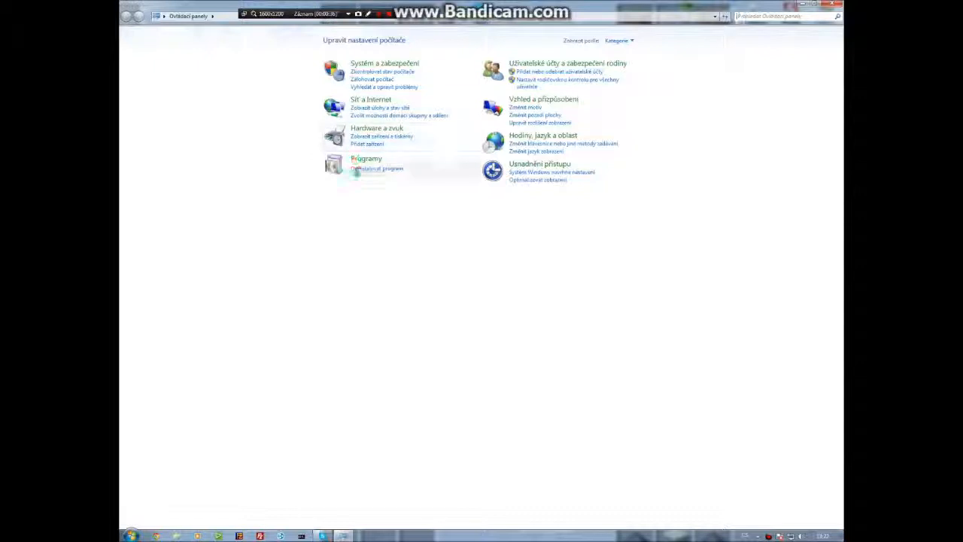
# Open the installed programs list and start uninstalling FileZilla Server.
pyautogui.click(267, 47)
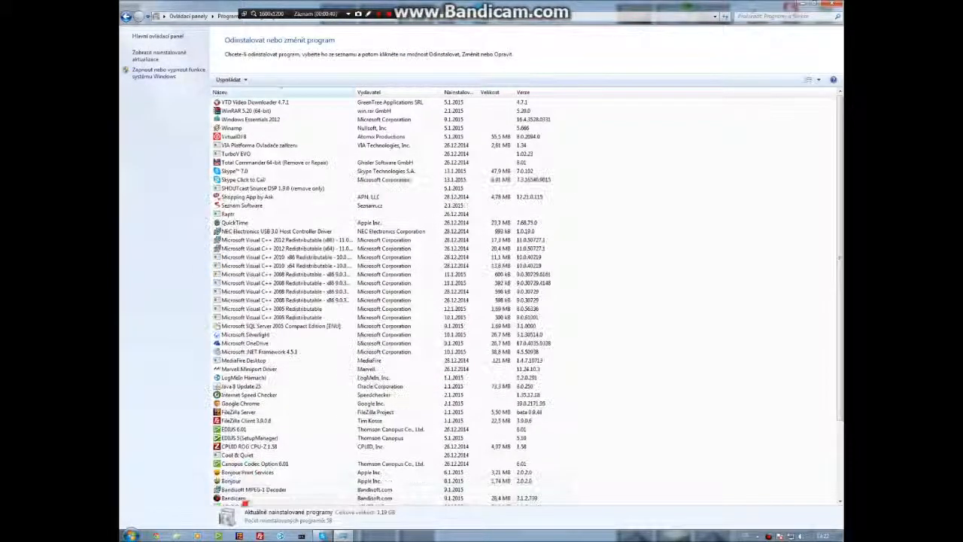
pyautogui.click(336, 379)
pyautogui.scroll(-4, 259, 231)
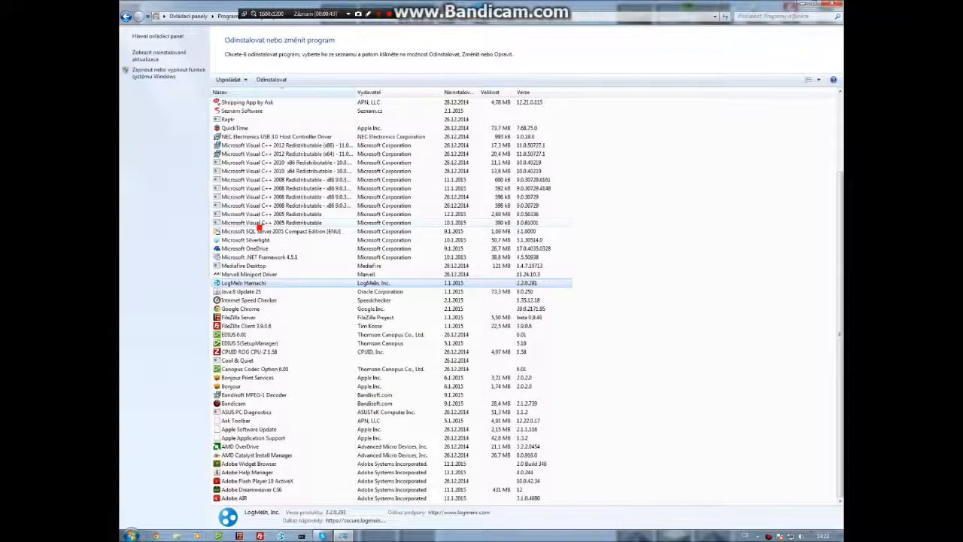
pyautogui.click(266, 317)
pyautogui.click(265, 325)
pyautogui.click(259, 319)
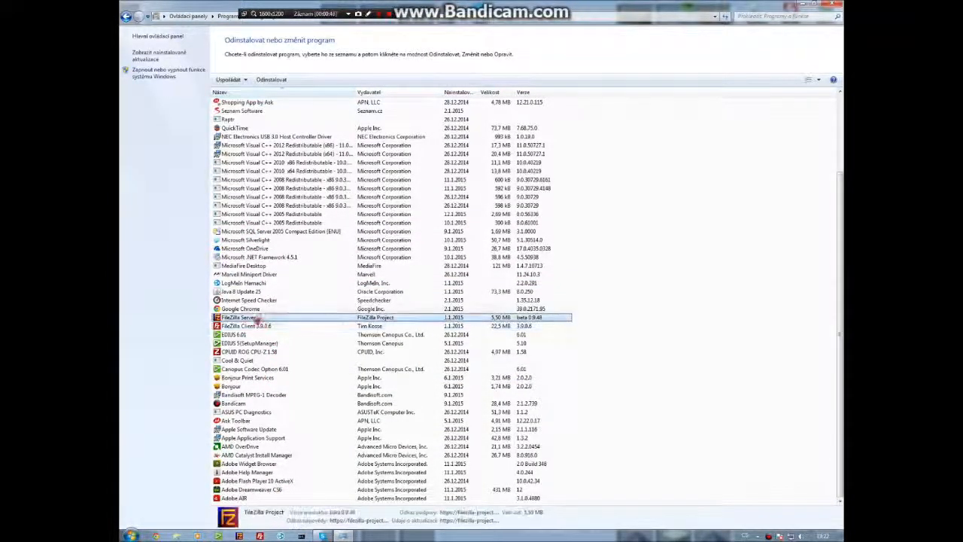
pyautogui.click(274, 79)
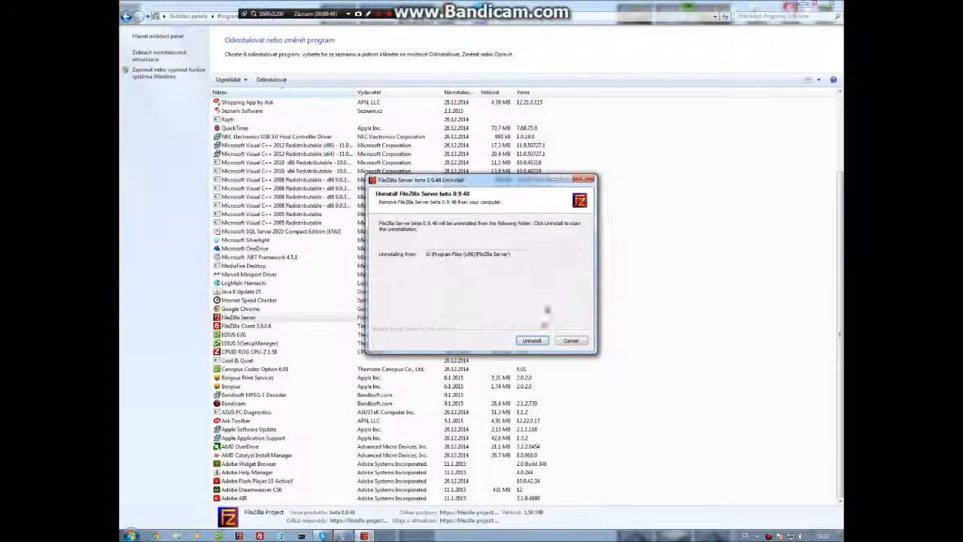
# Uninstall FileZilla Server beta 0.9.48, choosing to delete its settings, then close the uninstaller and Control Panel.
pyautogui.click(530, 341)
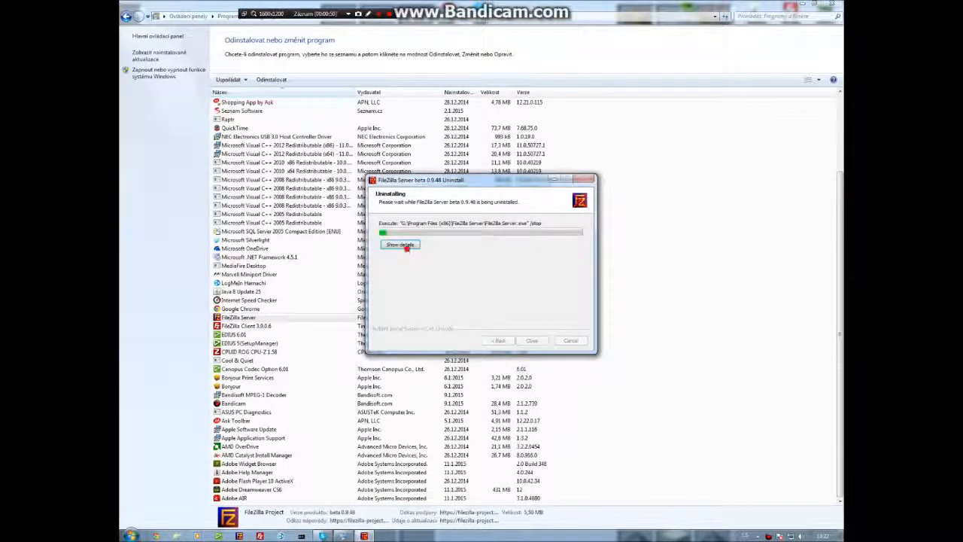
pyautogui.click(463, 294)
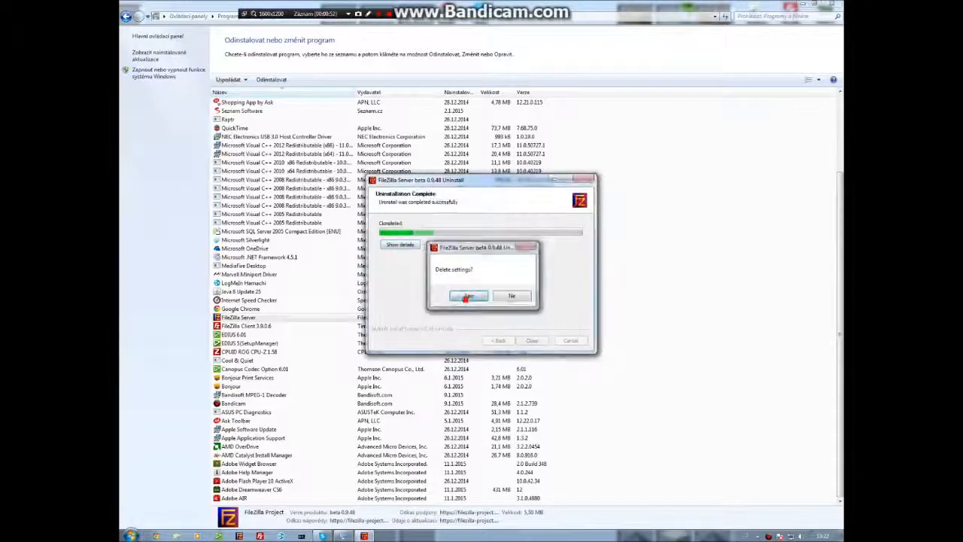
pyautogui.click(532, 341)
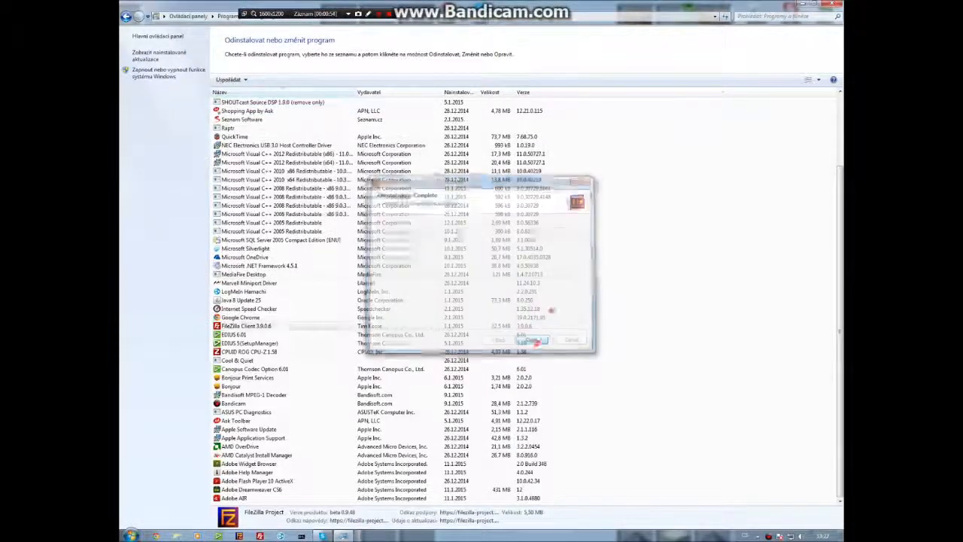
pyautogui.click(831, 4)
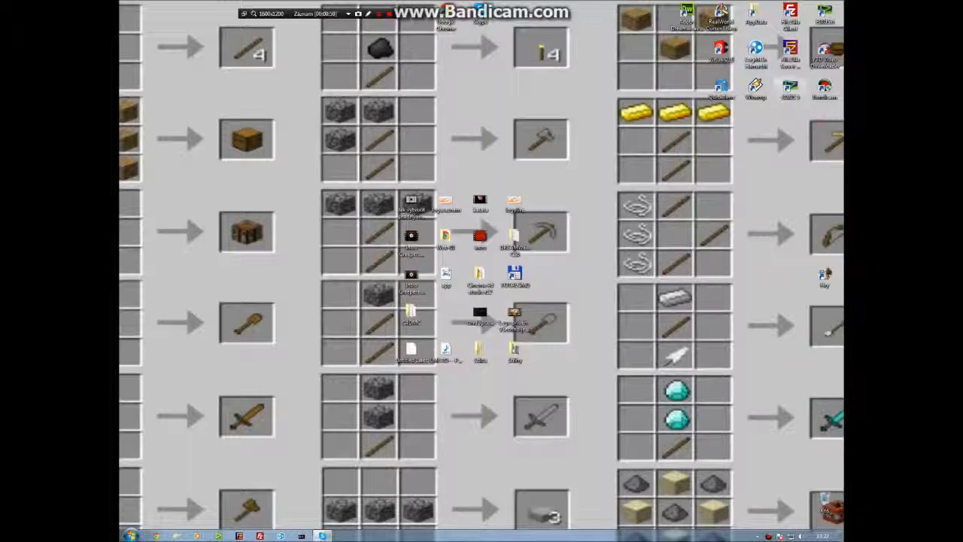
# Remove the broken FileZilla Server Interface shortcut from the desktop.
pyautogui.doubleClick(790, 51)
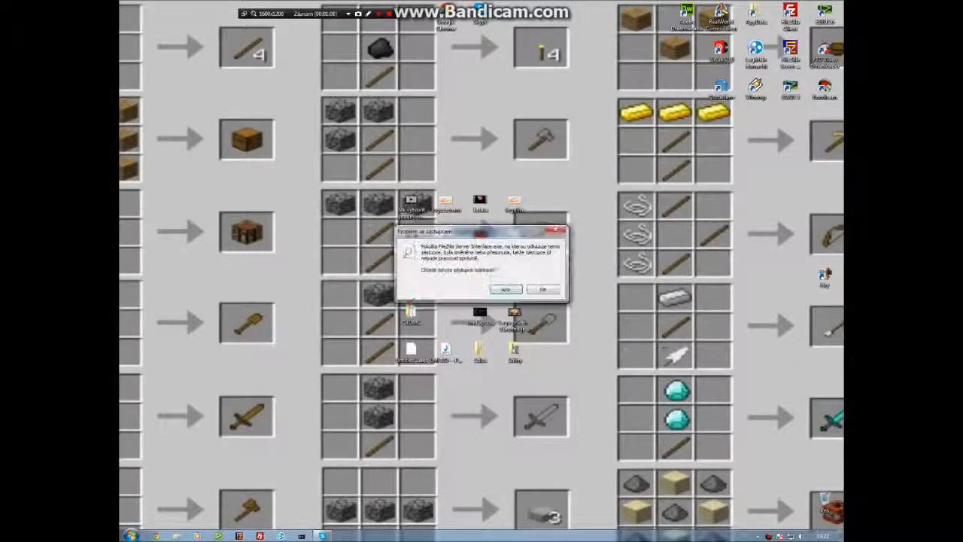
pyautogui.click(507, 290)
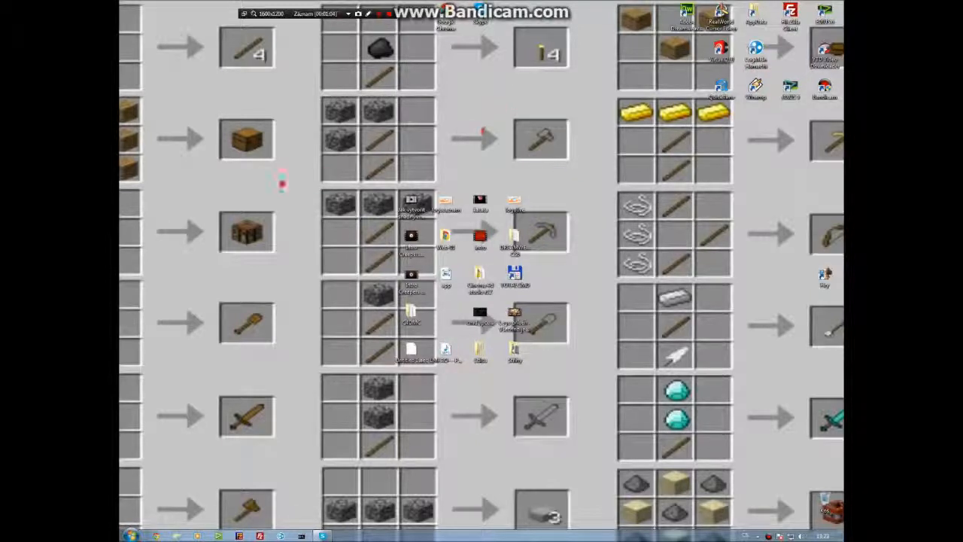
# Open Chrome and go to filezilla-project.org.
pyautogui.click(130, 535)
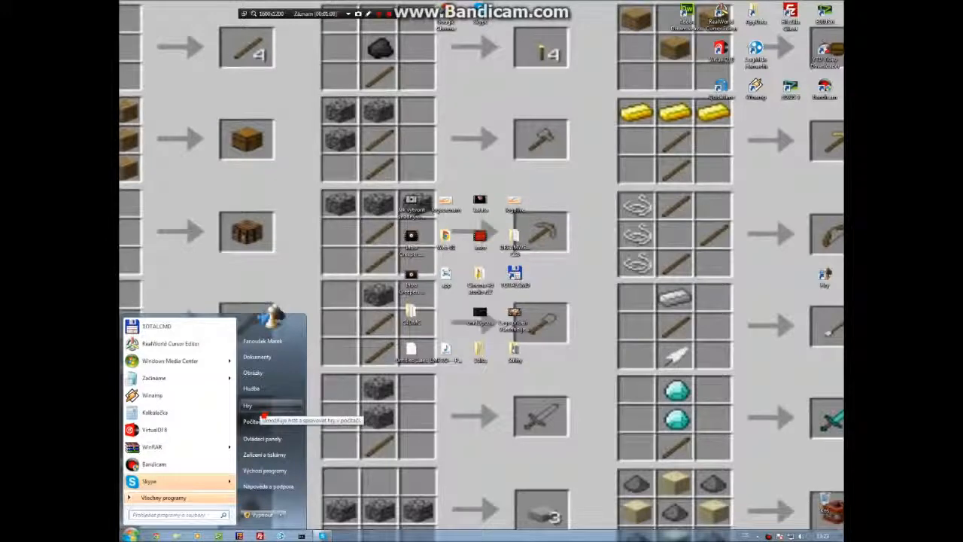
pyautogui.click(130, 534)
pyautogui.click(157, 534)
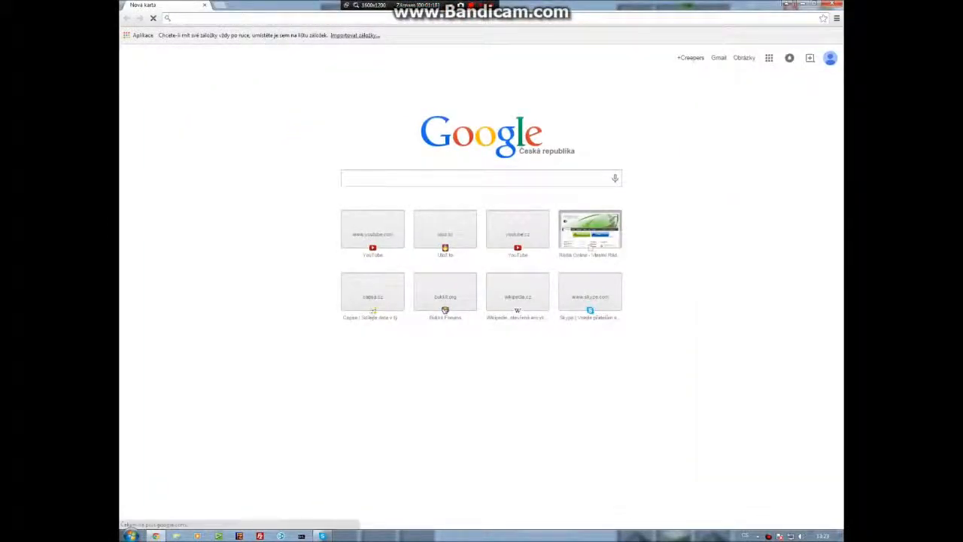
pyautogui.write('filezii')
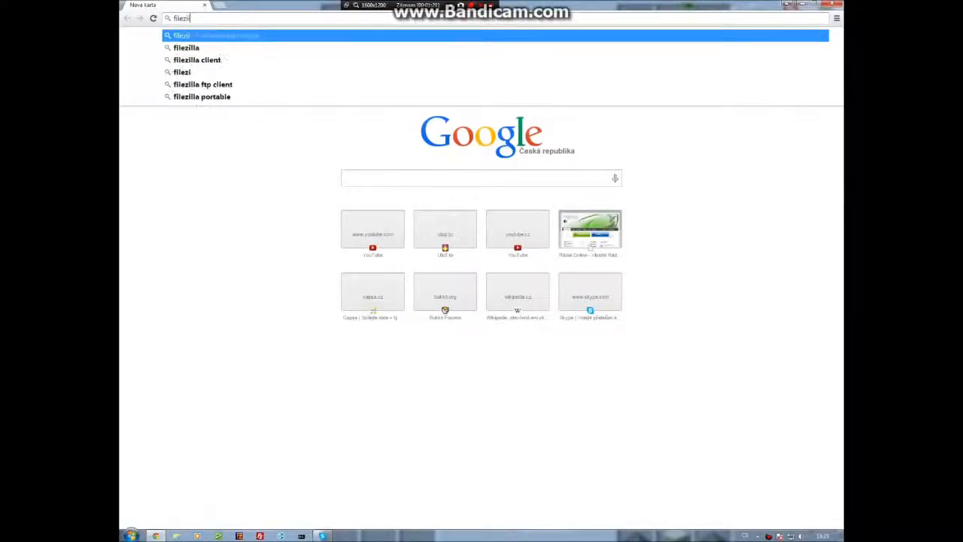
pyautogui.press('BackSpace')
pyautogui.write('lla-pro')
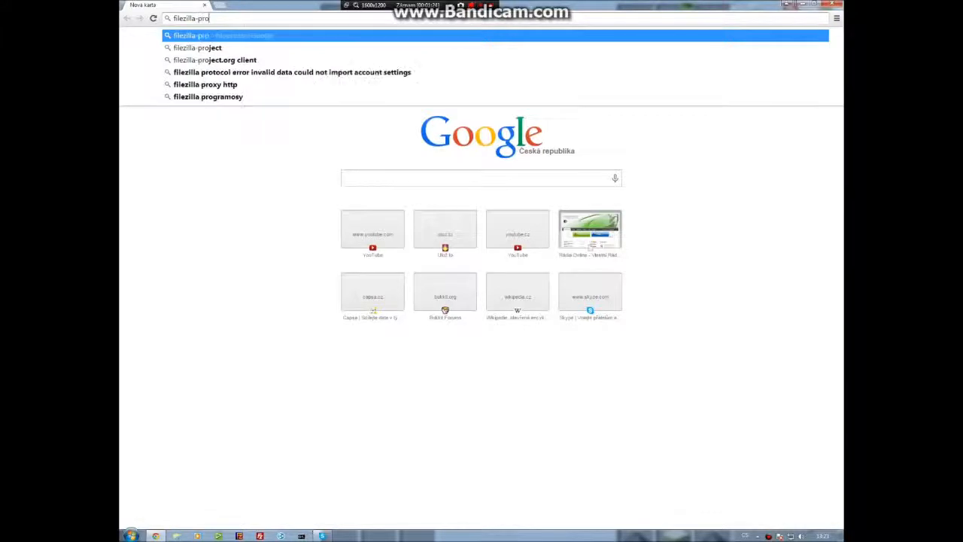
pyautogui.write('ject.')
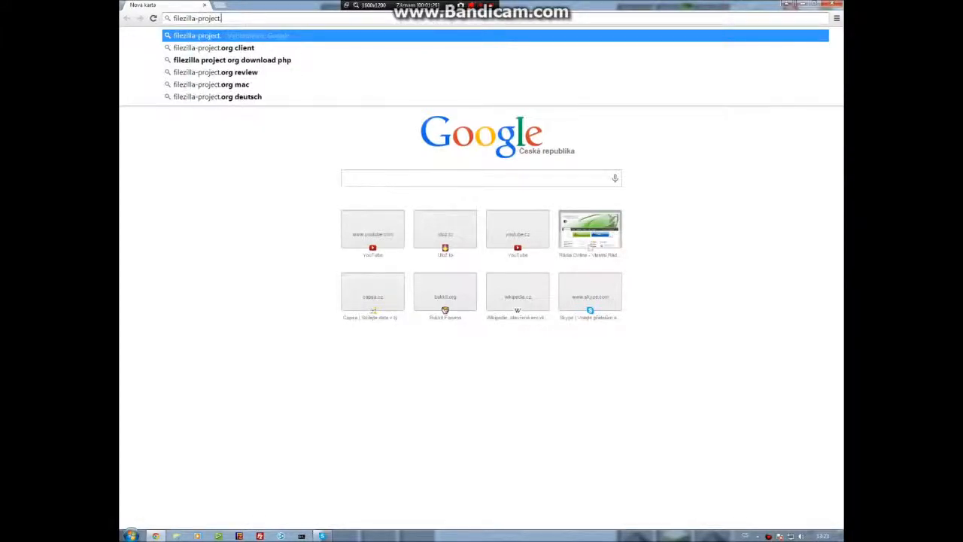
pyautogui.write('org')
pyautogui.press('Return')
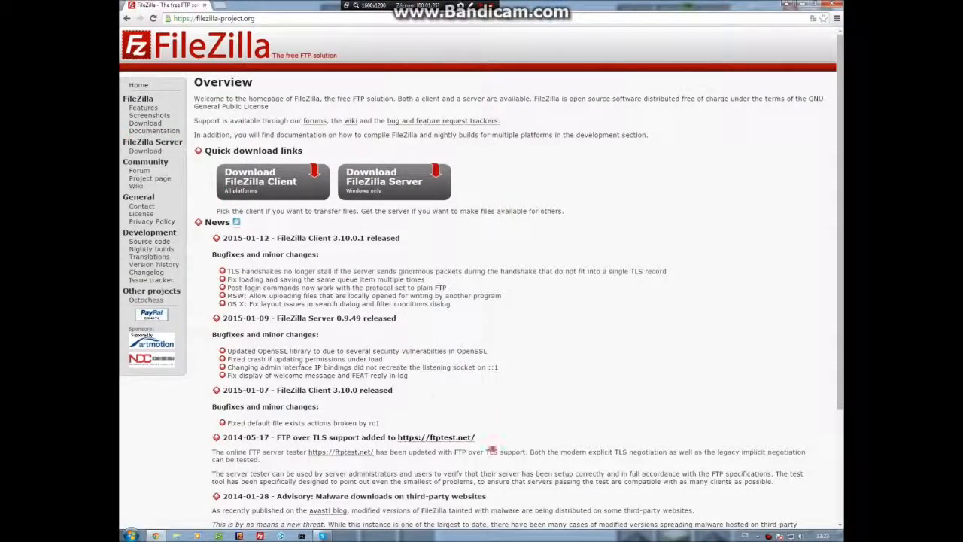
pyautogui.moveTo(477, 438); pyautogui.dragTo(397, 438)
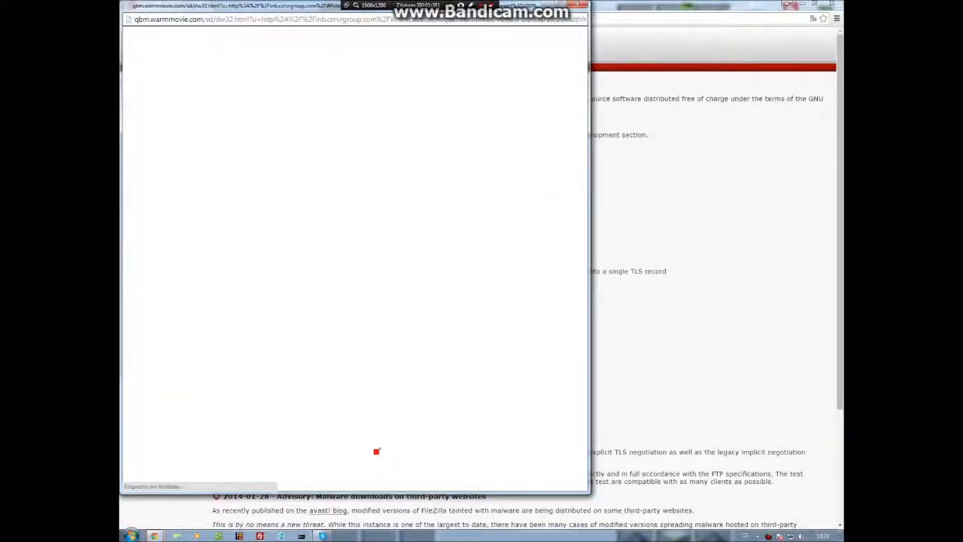
pyautogui.click(579, 5)
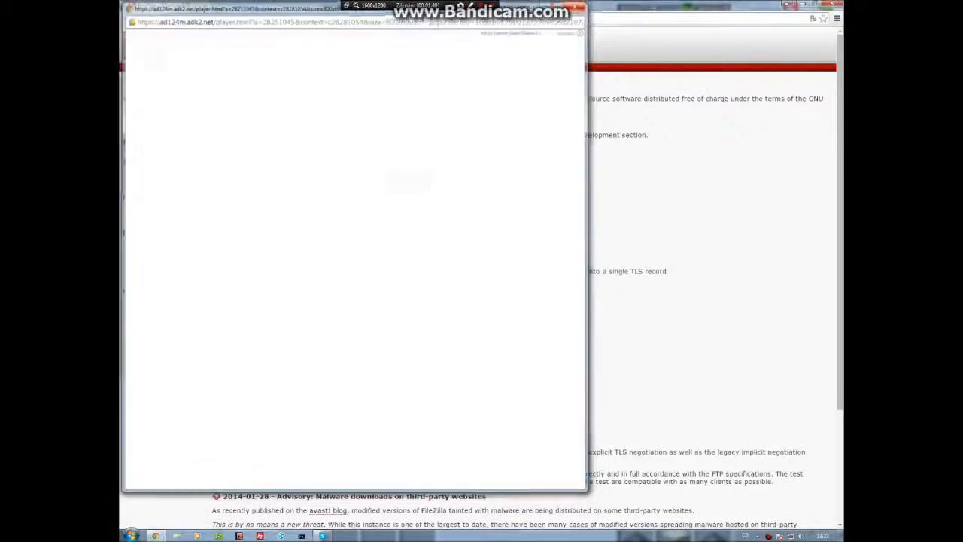
pyautogui.hotkey('ctrl', 't')
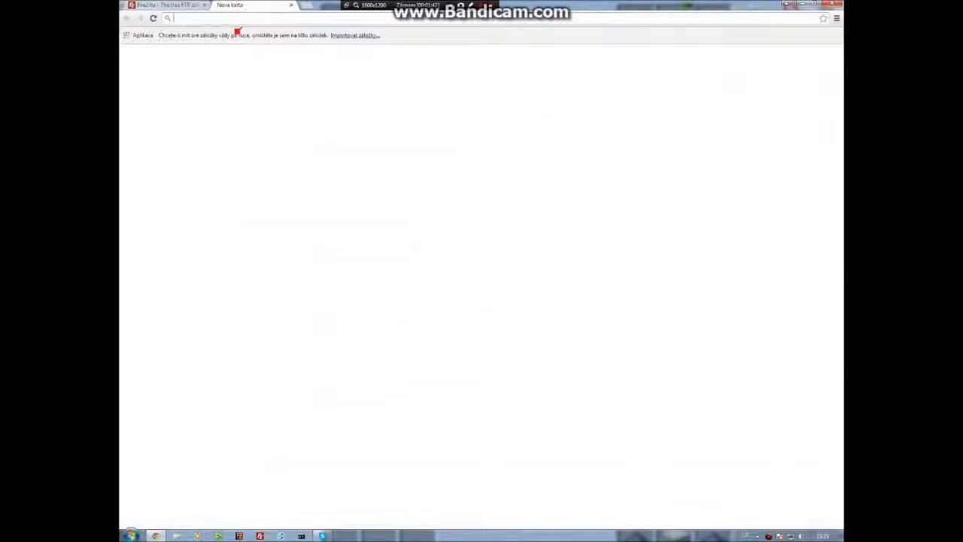
pyautogui.write('http://www.pmband.cz/kalendar/')
pyautogui.hotkey('ctrl', 'a')
pyautogui.press('BackSpace')
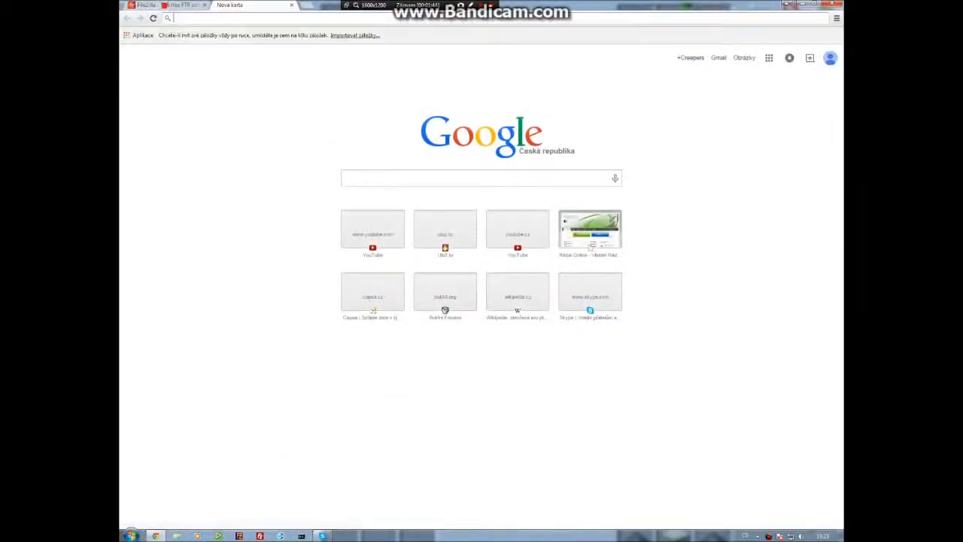
pyautogui.hotkey('ctrl', 'Tab')
pyautogui.moveTo(483, 440); pyautogui.dragTo(399, 438)
pyautogui.hotkey('ctrl', 'c')
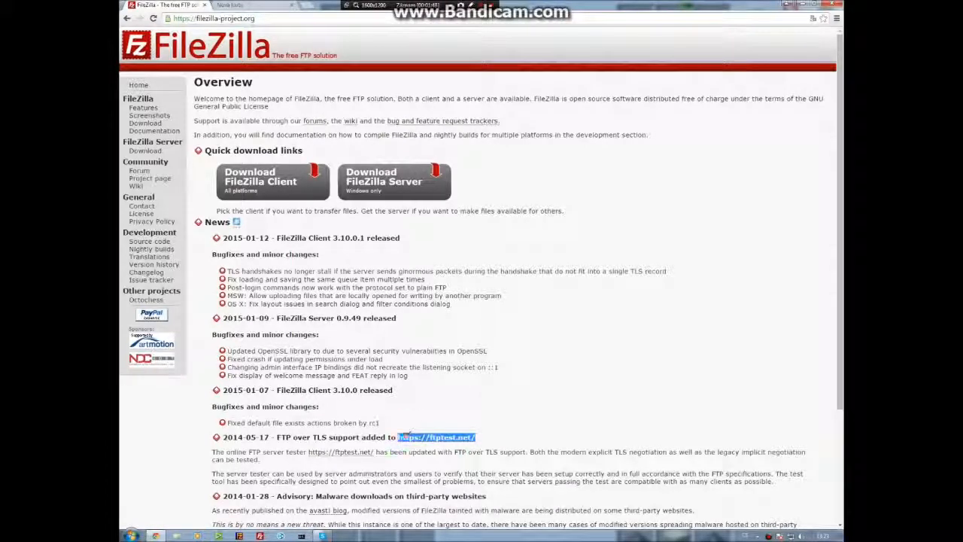
pyautogui.hotkey('ctrl', 'Tab')
pyautogui.hotkey('ctrl', 'v')
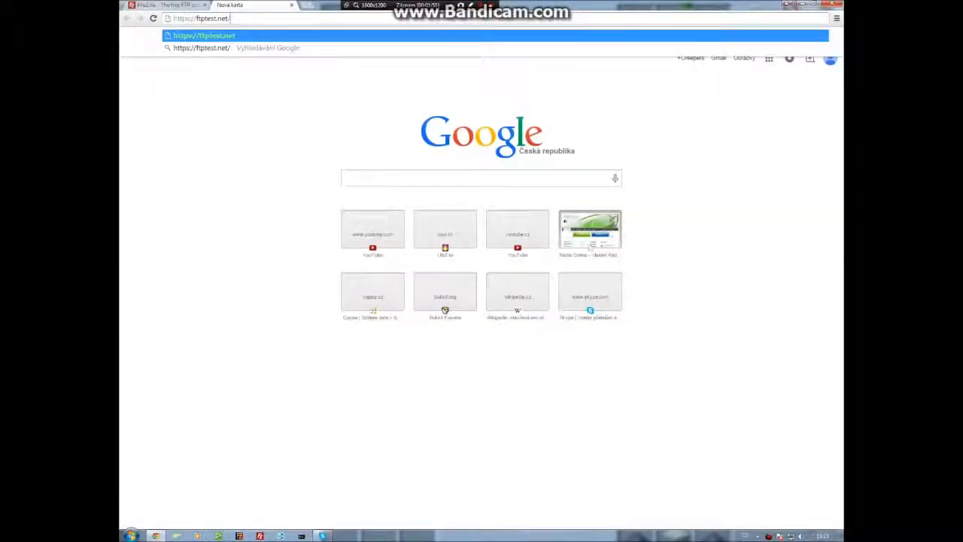
pyautogui.press('Return')
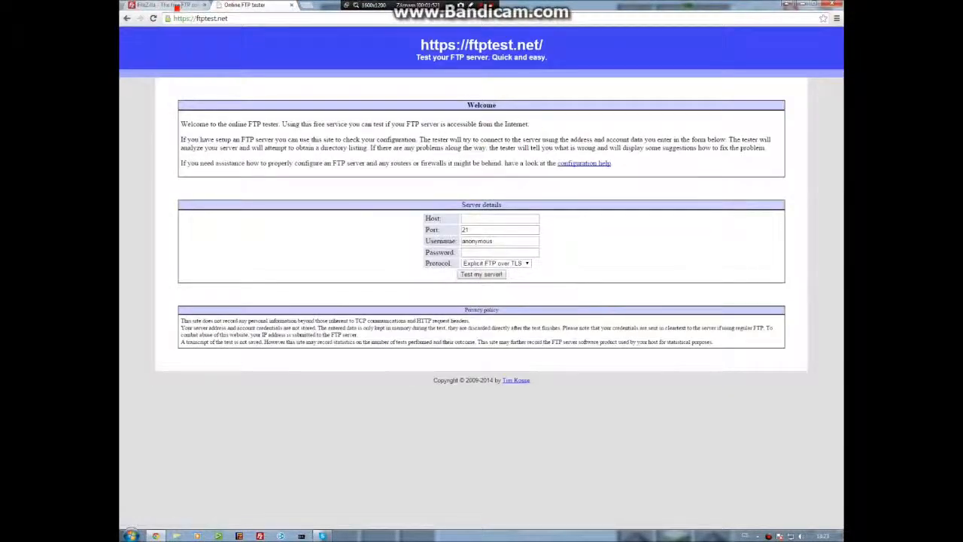
# Switch to the FileZilla tab and download the FileZilla_Server-0_9_49.exe installer.
pyautogui.hotkey('ctrl', 'Tab')
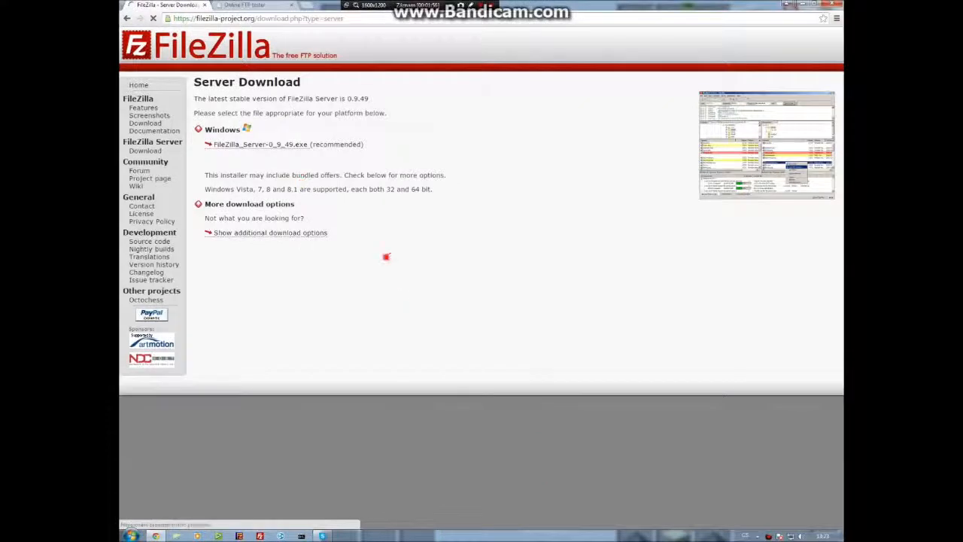
pyautogui.click(318, 159)
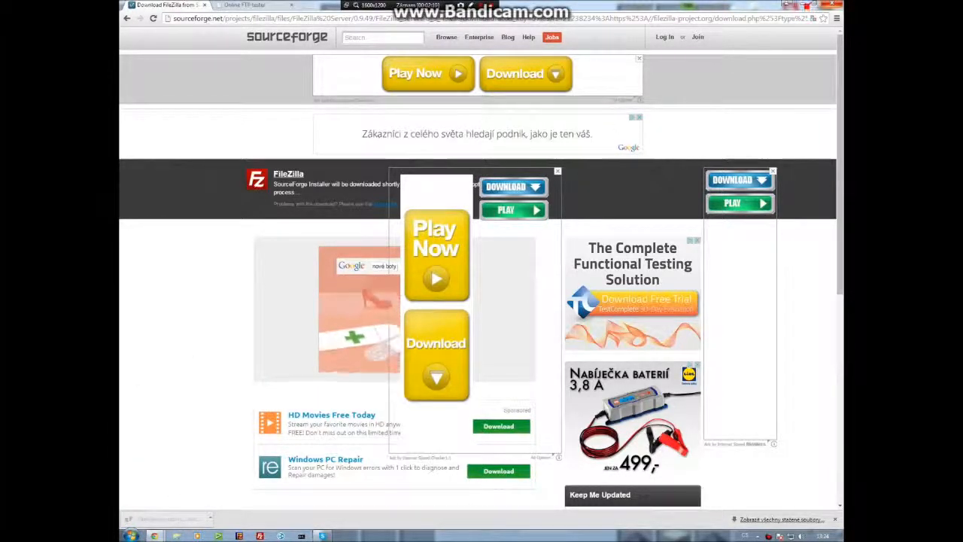
# Bring up the SourceForge Download Manager window for the FileZilla download and minimise the browser.
pyautogui.hotkey('alt', 'Tab')
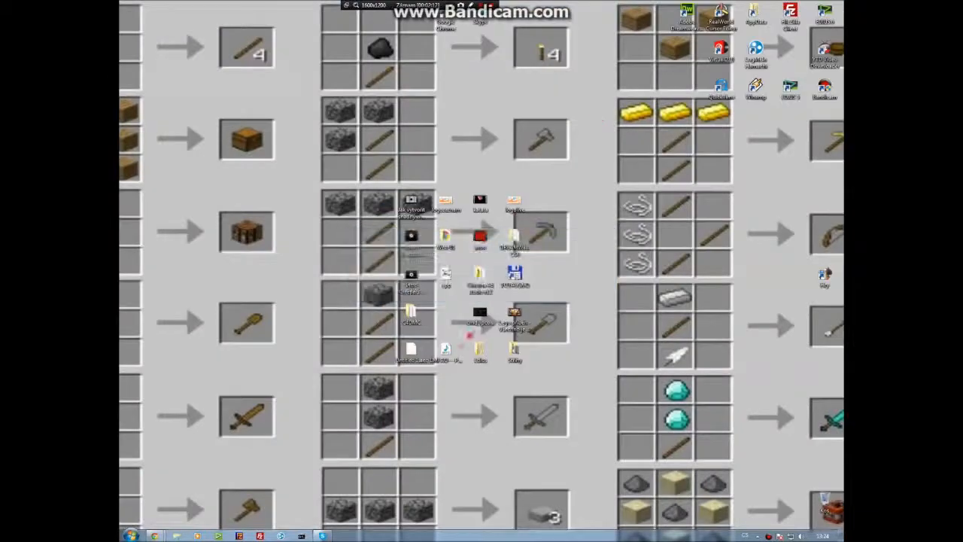
pyautogui.click(155, 535)
pyautogui.click(170, 496)
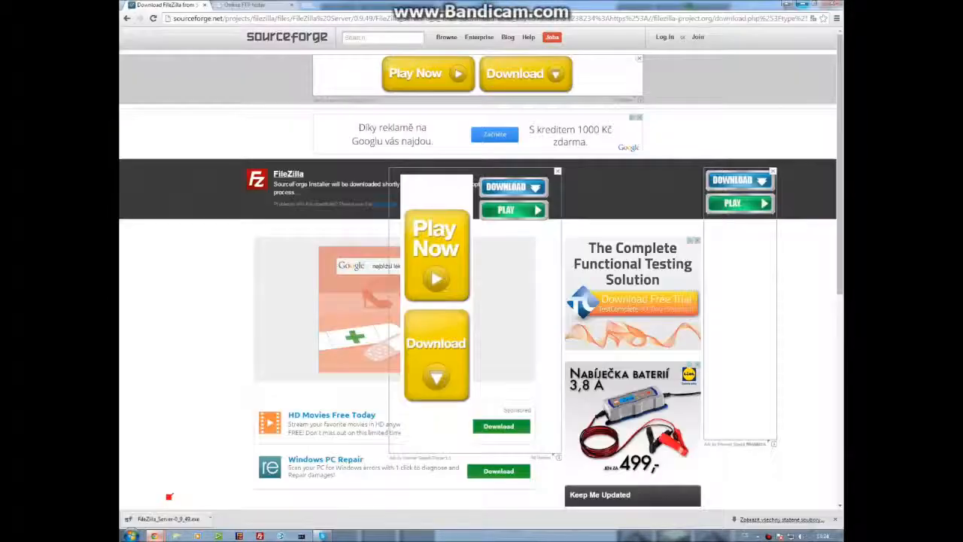
pyautogui.moveTo(157, 531)
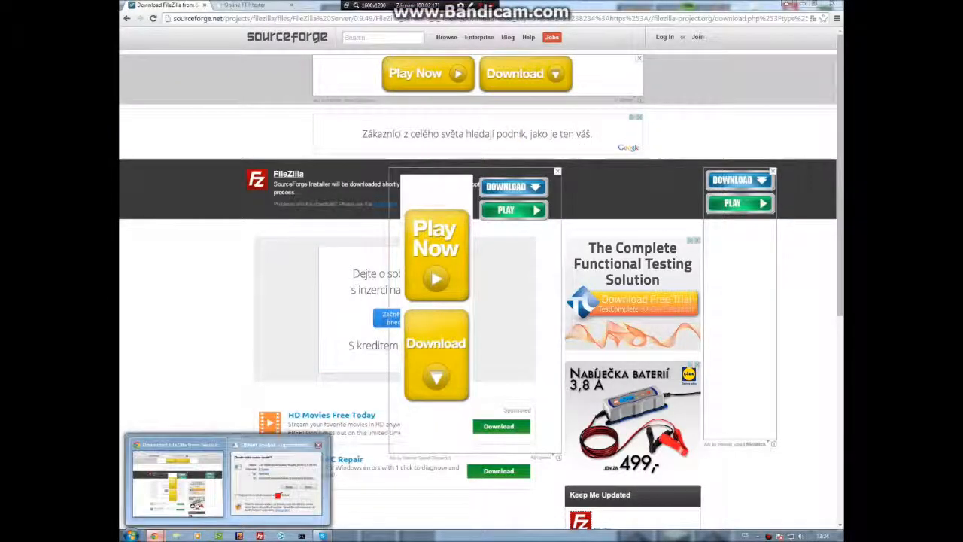
pyautogui.click(275, 470)
pyautogui.click(506, 275)
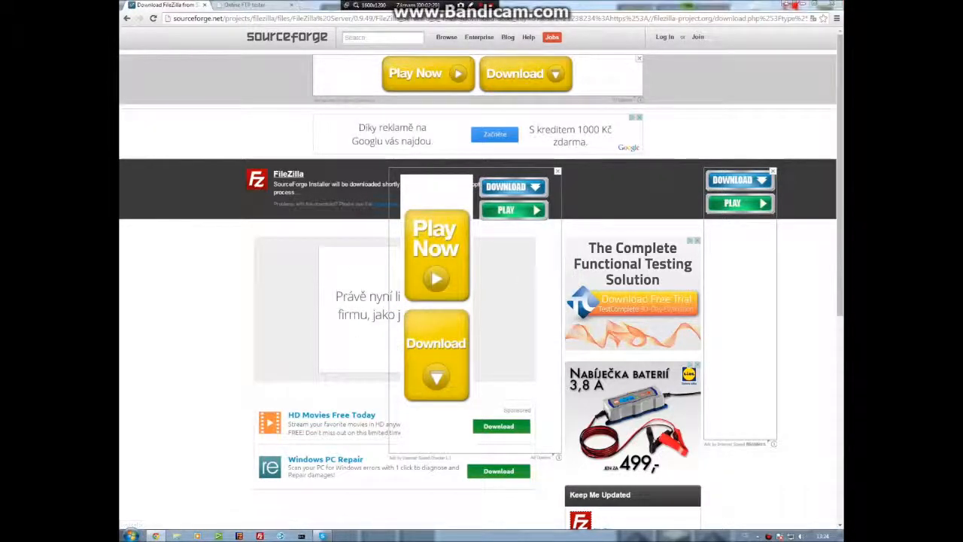
pyautogui.click(804, 6)
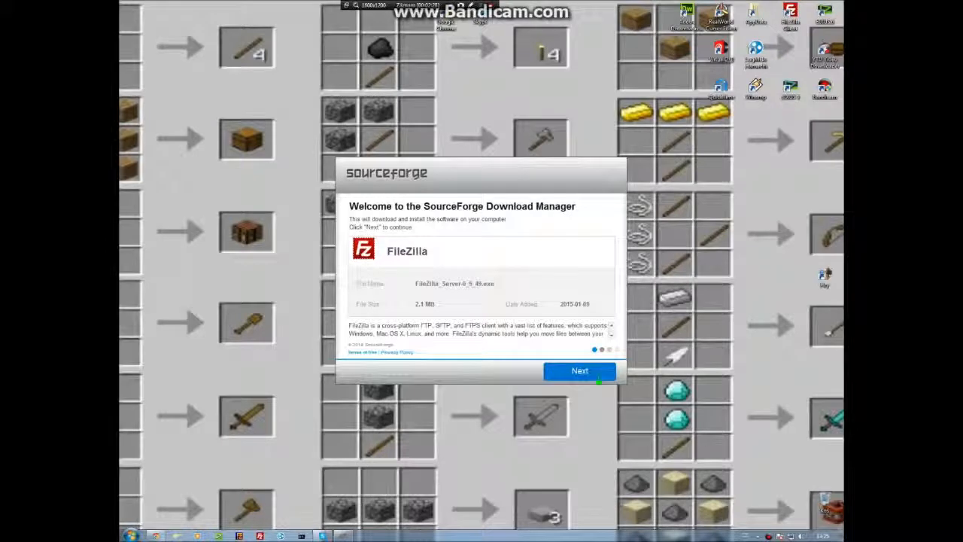
# Step through the SourceForge Download Manager pages, accepting the bundled Yandex and Norton offers.
pyautogui.click(599, 378)
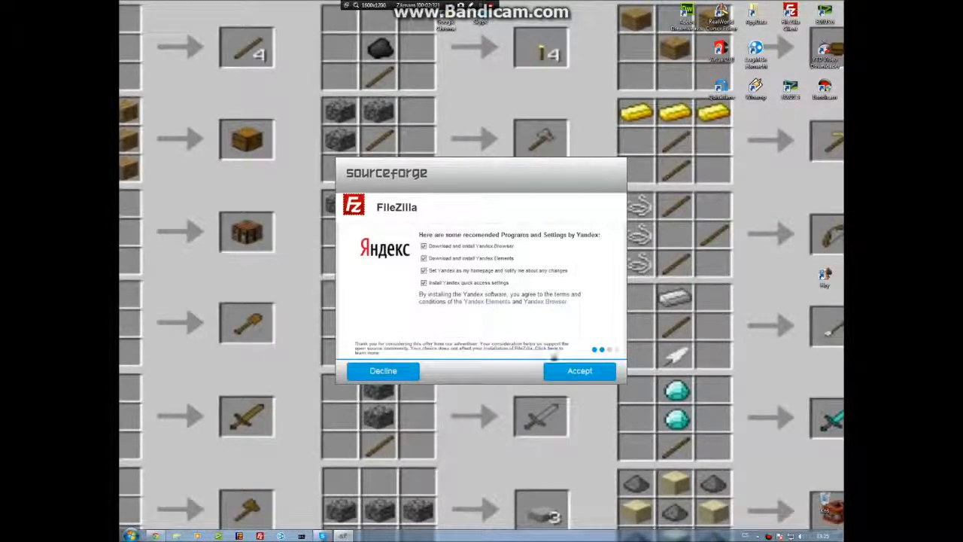
pyautogui.click(594, 371)
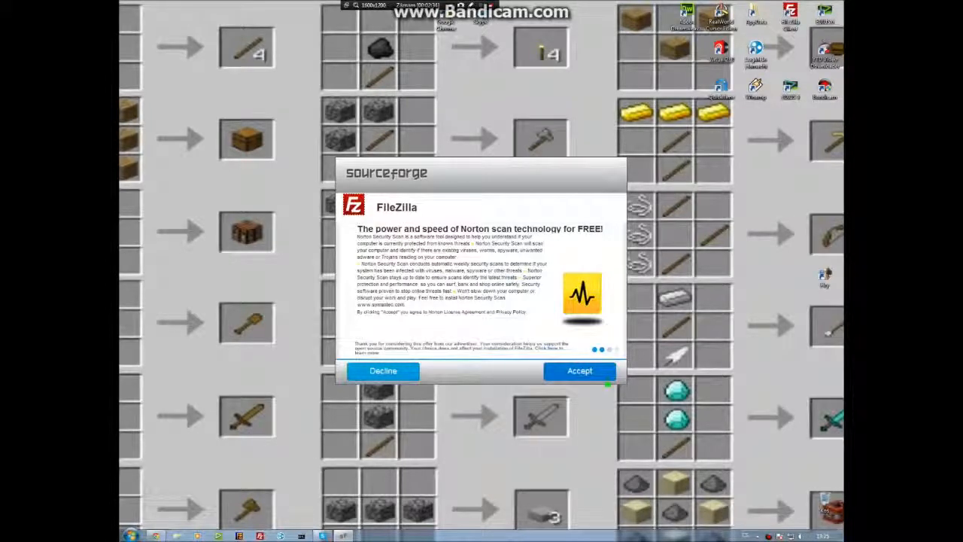
pyautogui.click(564, 367)
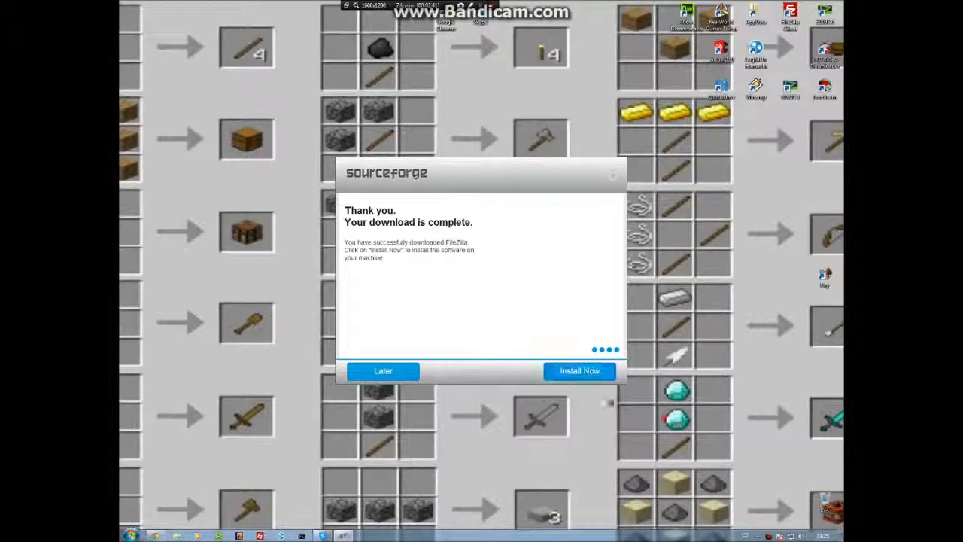
# Launch the FileZilla Server beta 0.9.49 installer and accept its licence agreement.
pyautogui.click(579, 371)
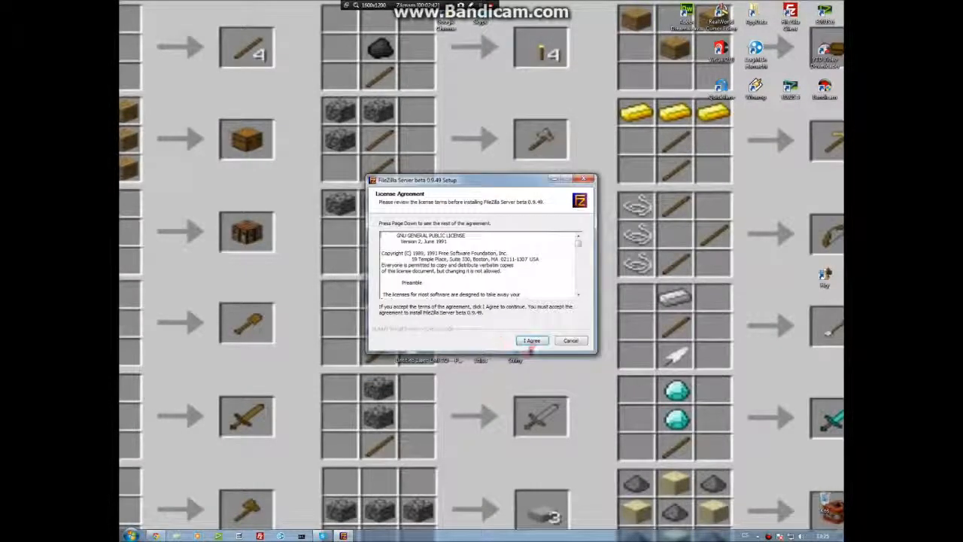
pyautogui.click(531, 337)
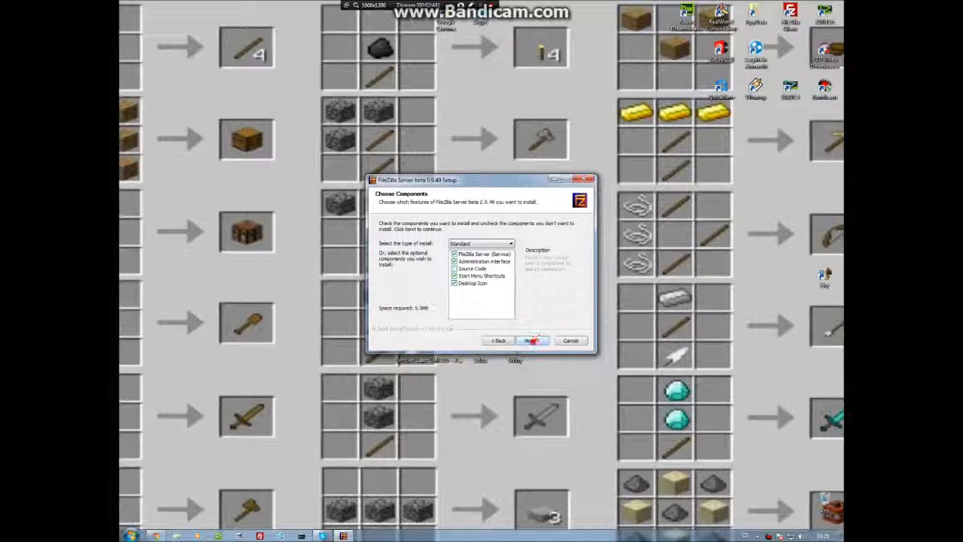
# Keep the Standard components and set the startup behaviour to not install as service, start server automatically.
pyautogui.click(531, 340)
pyautogui.click(531, 339)
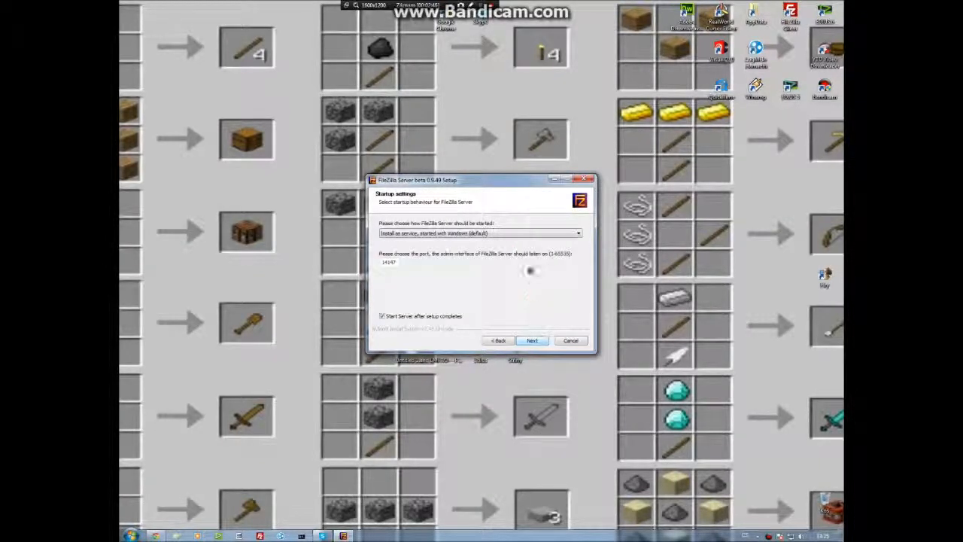
pyautogui.click(526, 235)
pyautogui.click(527, 251)
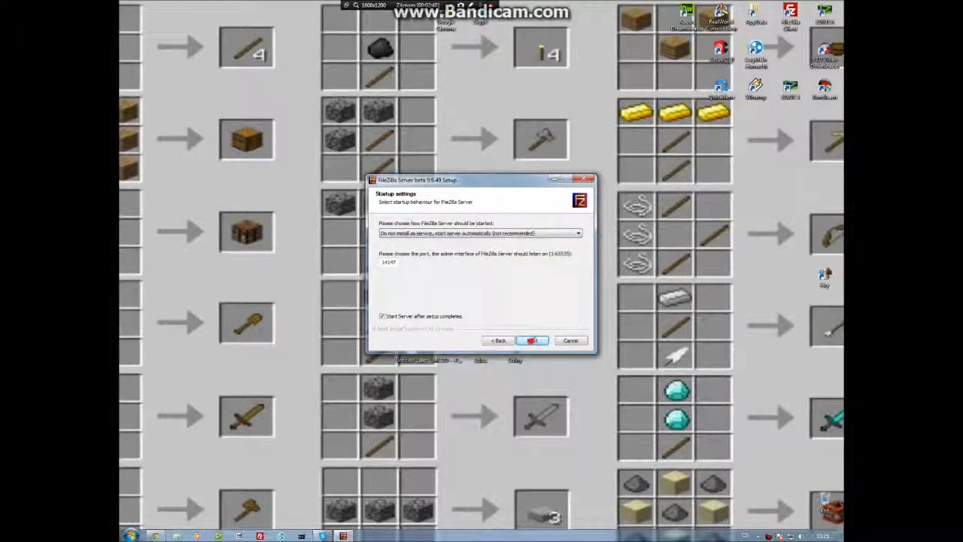
# Run the installation and close the setup wizard once it finishes.
pyautogui.click(531, 340)
pyautogui.click(531, 340)
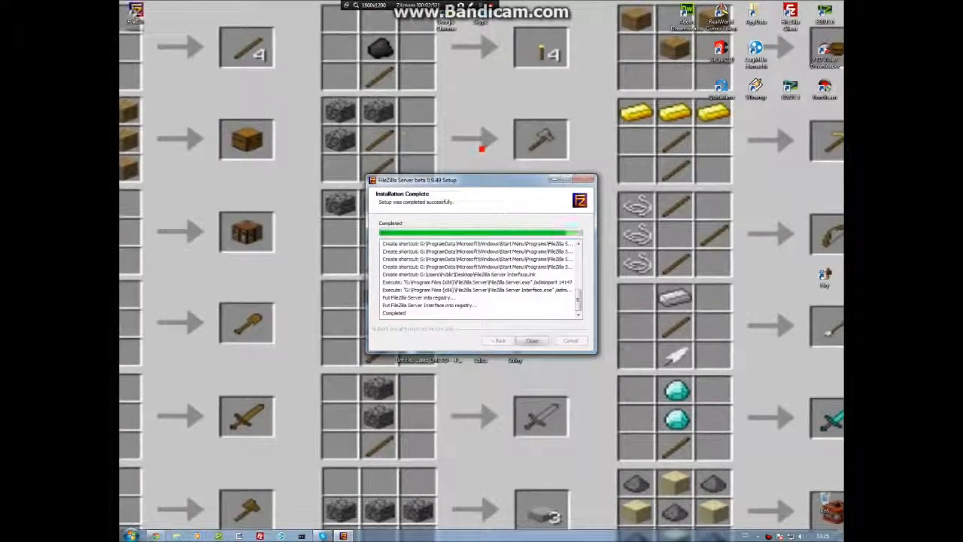
pyautogui.click(531, 340)
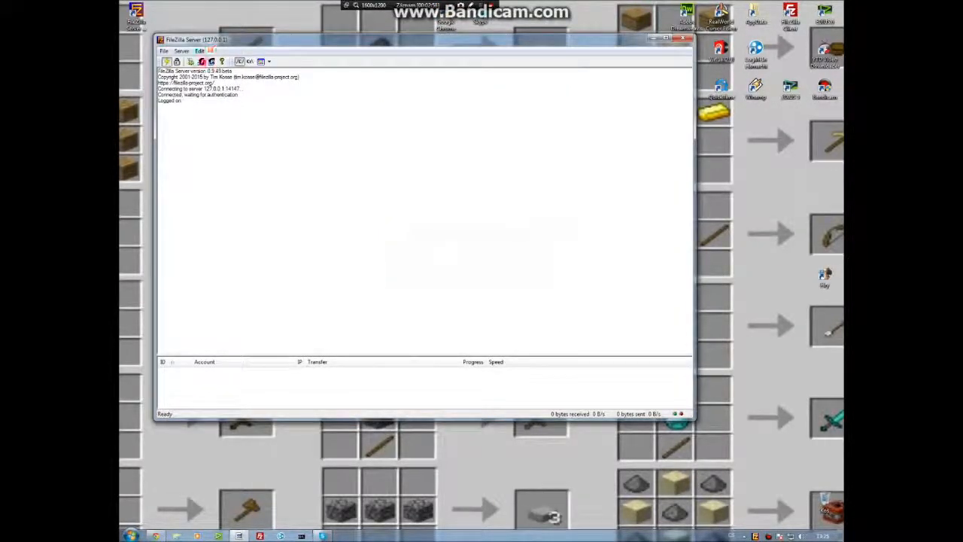
# Open the Users dialog in FileZilla Server and close it again.
pyautogui.click(201, 62)
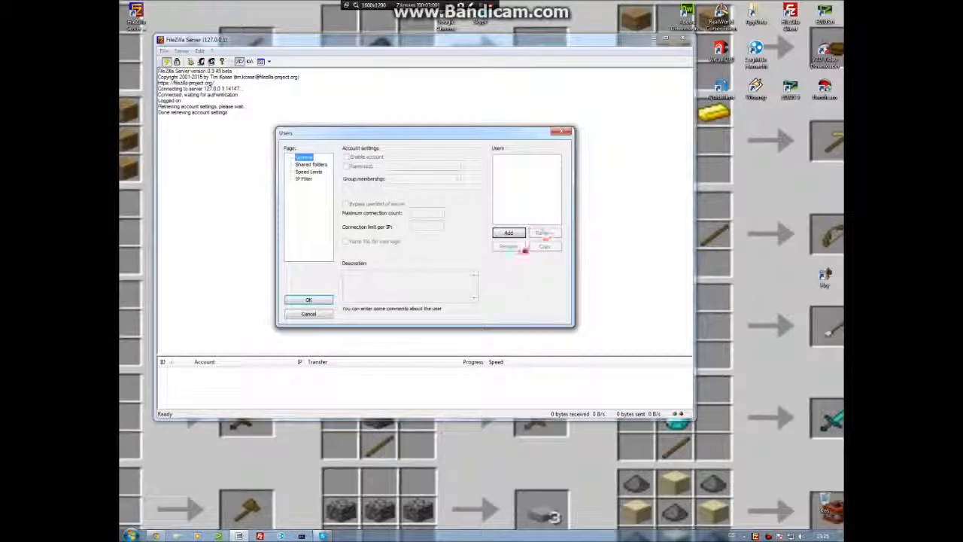
pyautogui.click(563, 132)
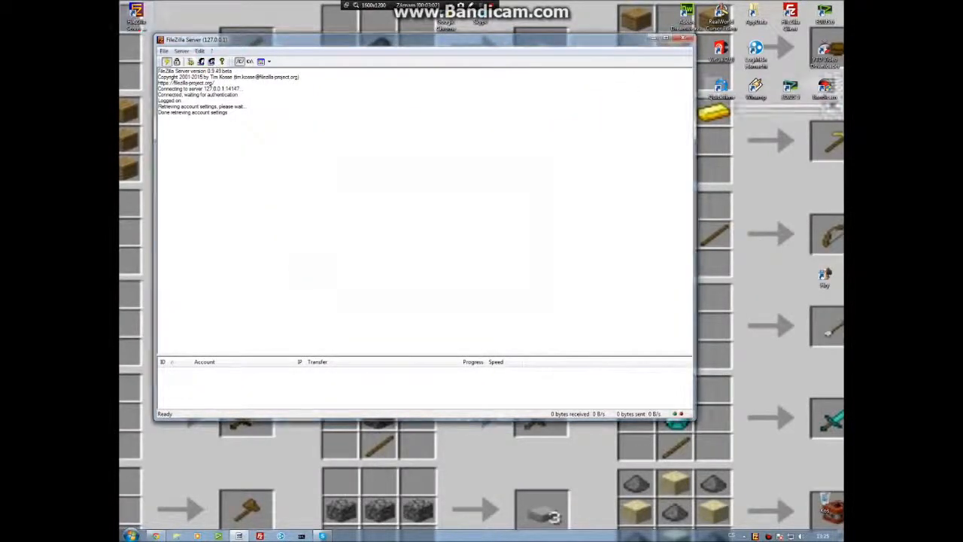
# Disconnect the admin interface from the server, confirming the prompt, and close the interface window.
pyautogui.doubleClick(790, 59)
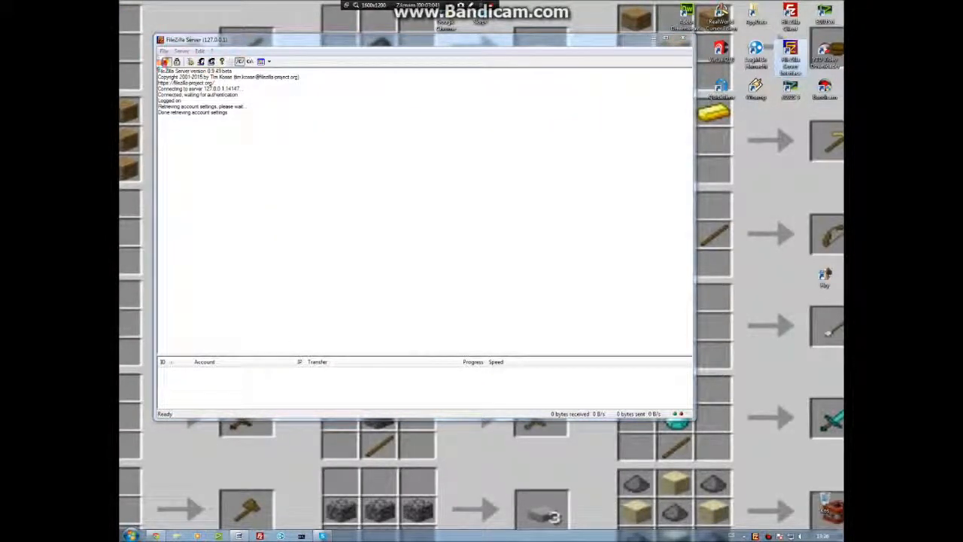
pyautogui.click(164, 51)
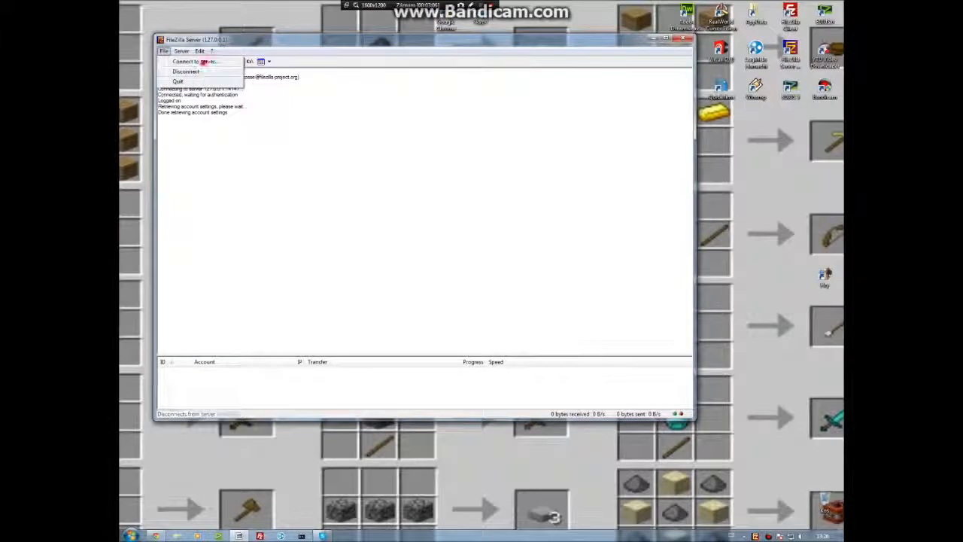
pyautogui.click(197, 71)
pyautogui.click(434, 249)
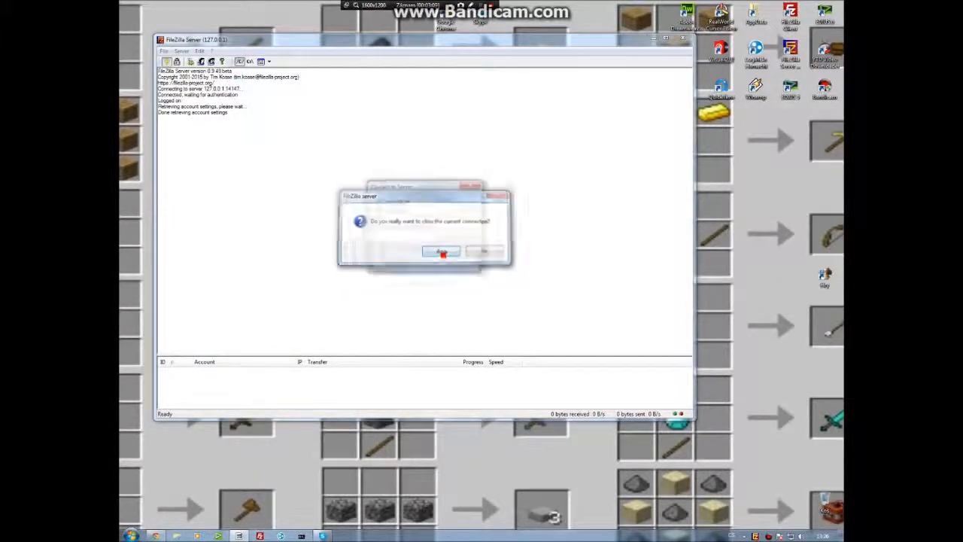
pyautogui.click(407, 260)
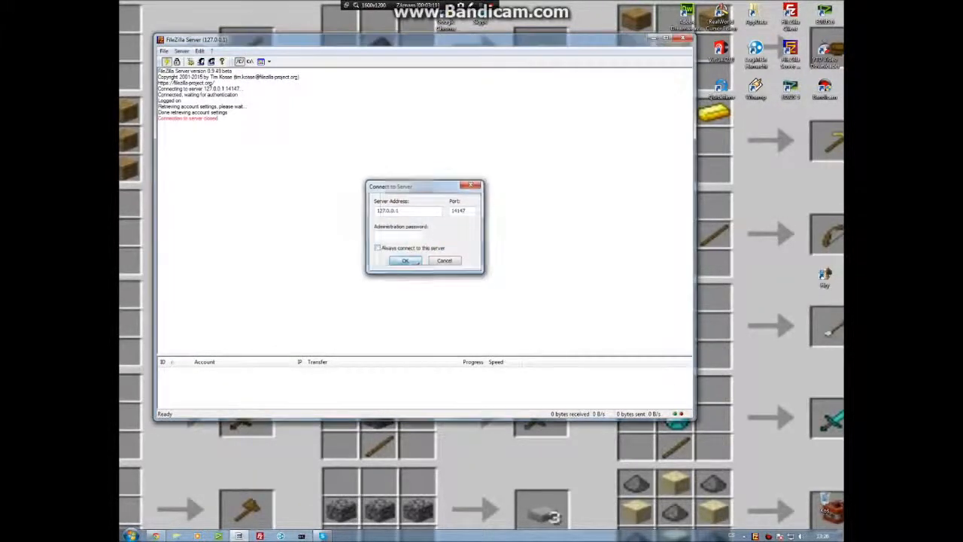
pyautogui.click(683, 37)
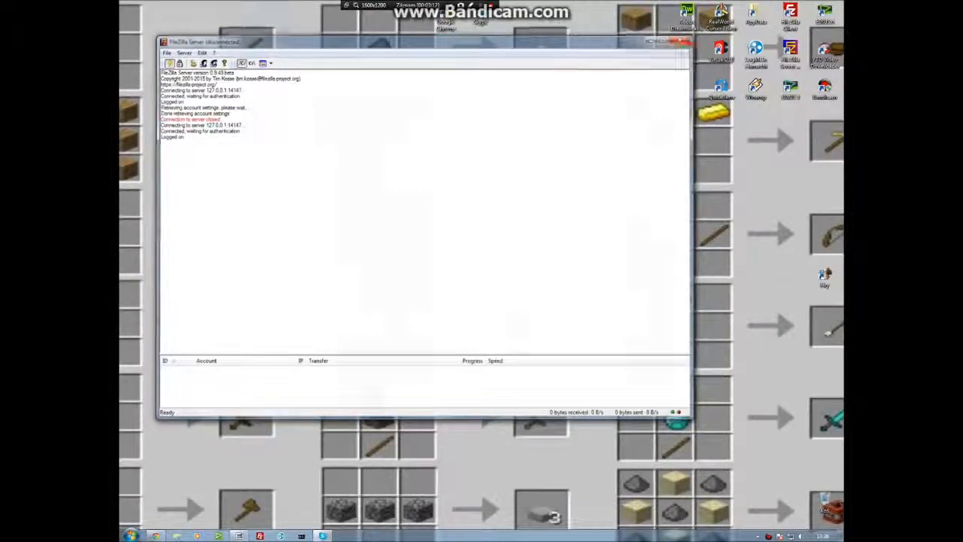
# Reopen the FileZilla Server interface and connect to 127.0.0.1 with Always connect to this server enabled.
pyautogui.doubleClick(796, 66)
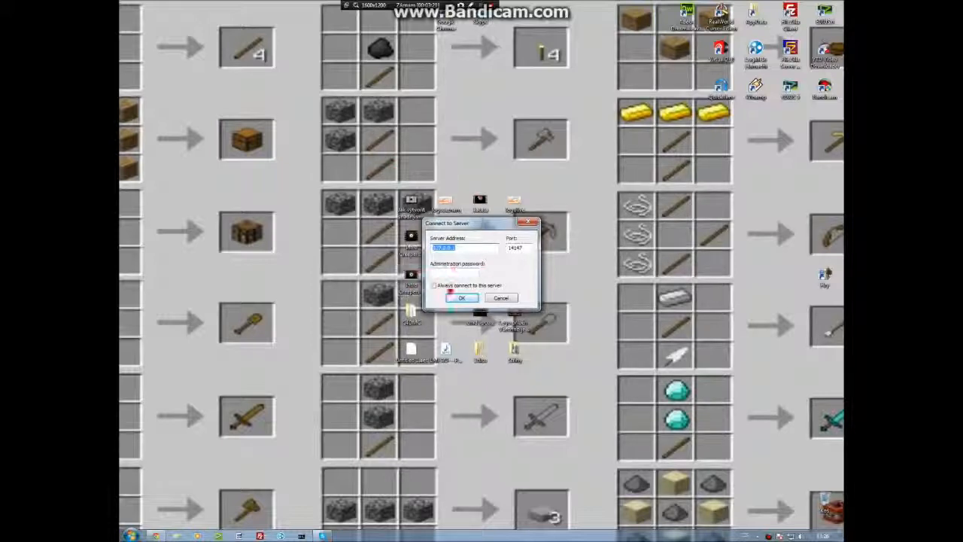
pyautogui.click(459, 297)
pyautogui.click(434, 285)
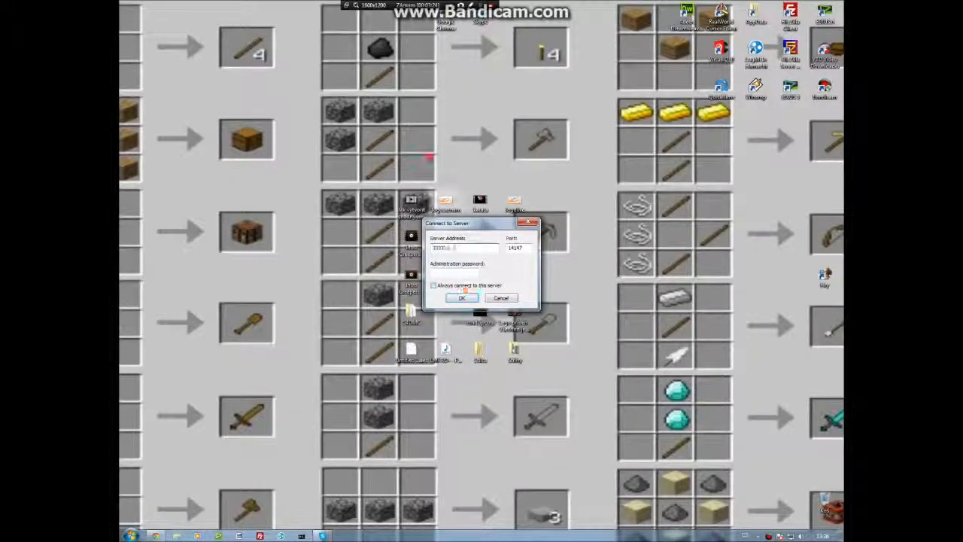
pyautogui.click(462, 298)
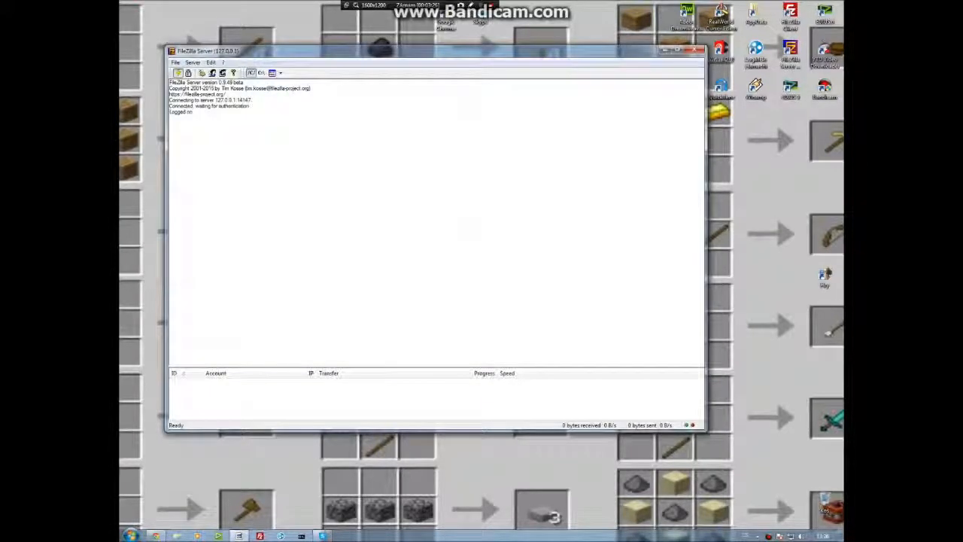
pyautogui.moveTo(278, 54); pyautogui.dragTo(320, 81)
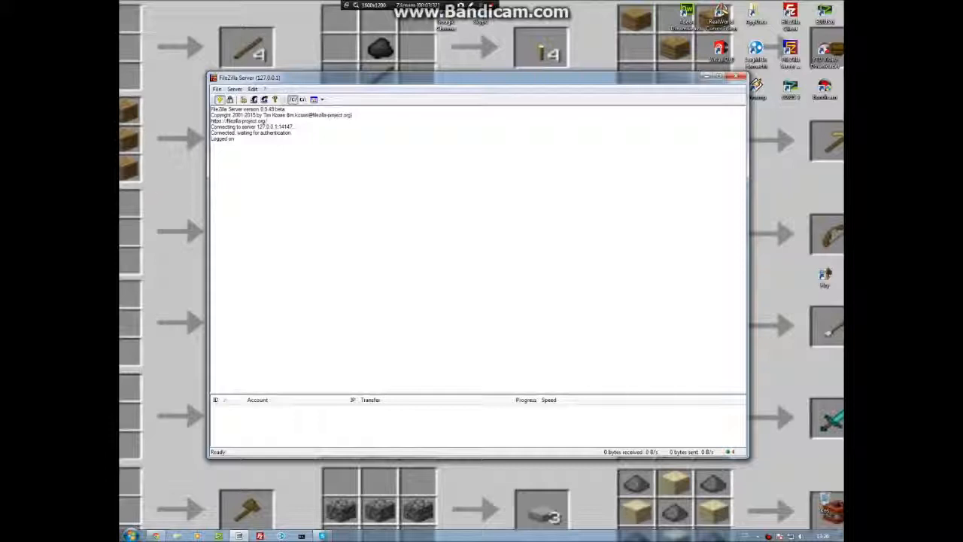
# Launch LogMeIn Hamachi from the Start menu search and switch it online.
pyautogui.press('super')
pyautogui.write('h')
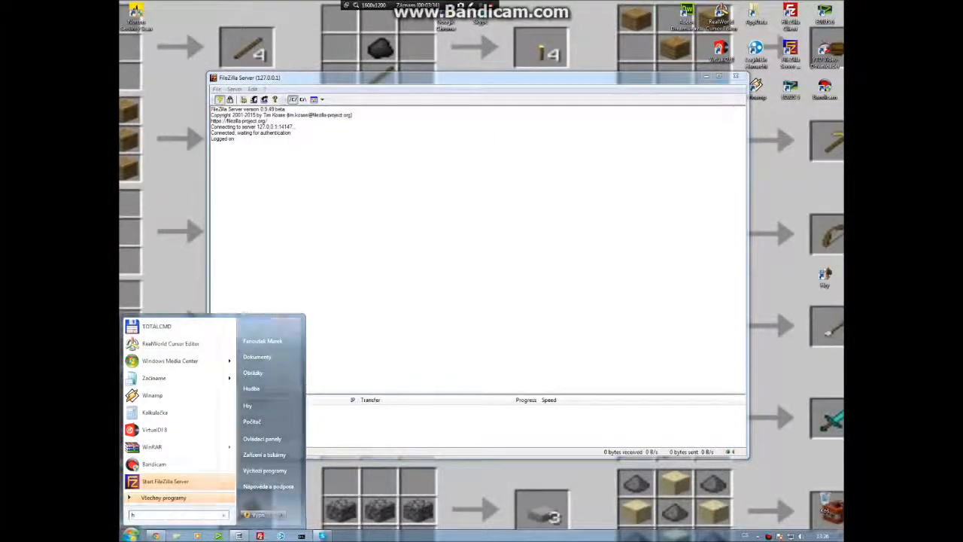
pyautogui.write('am')
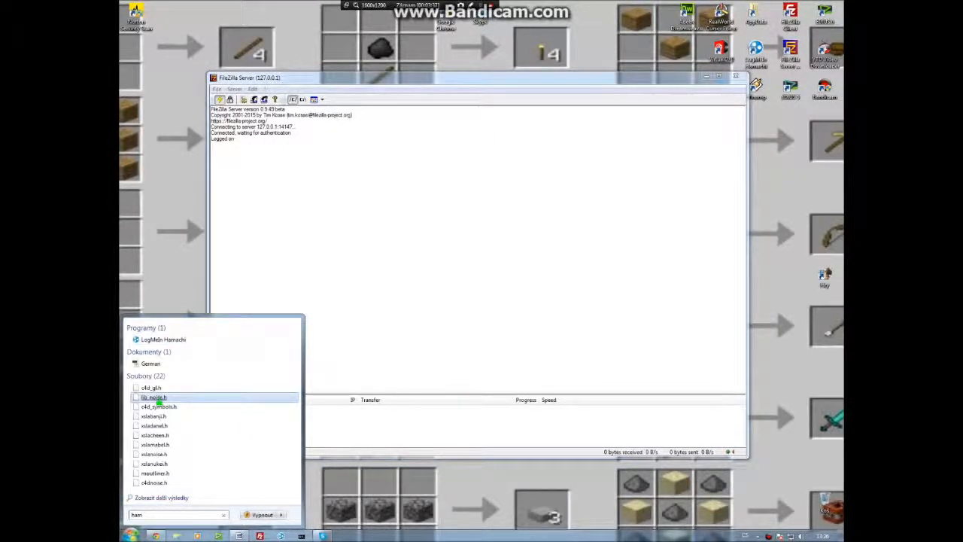
pyautogui.click(163, 339)
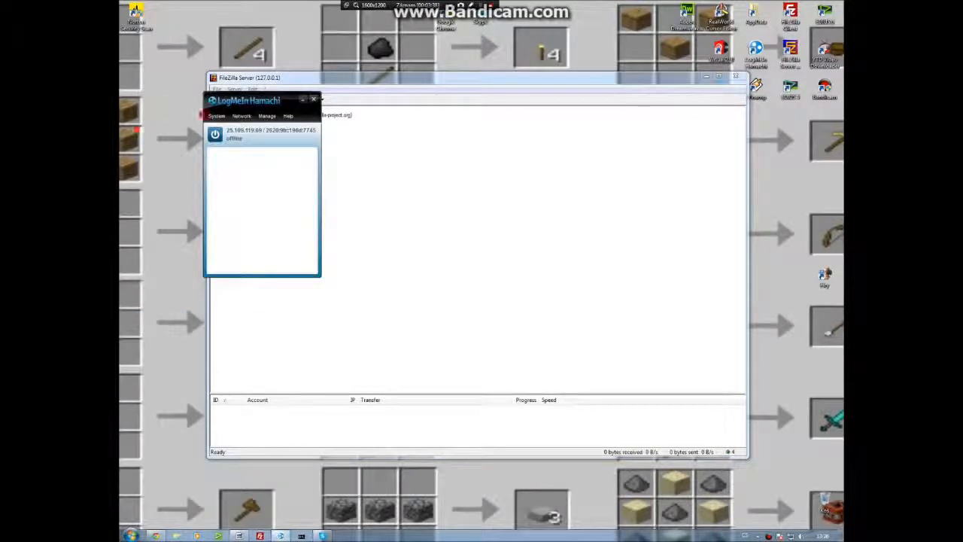
pyautogui.click(215, 134)
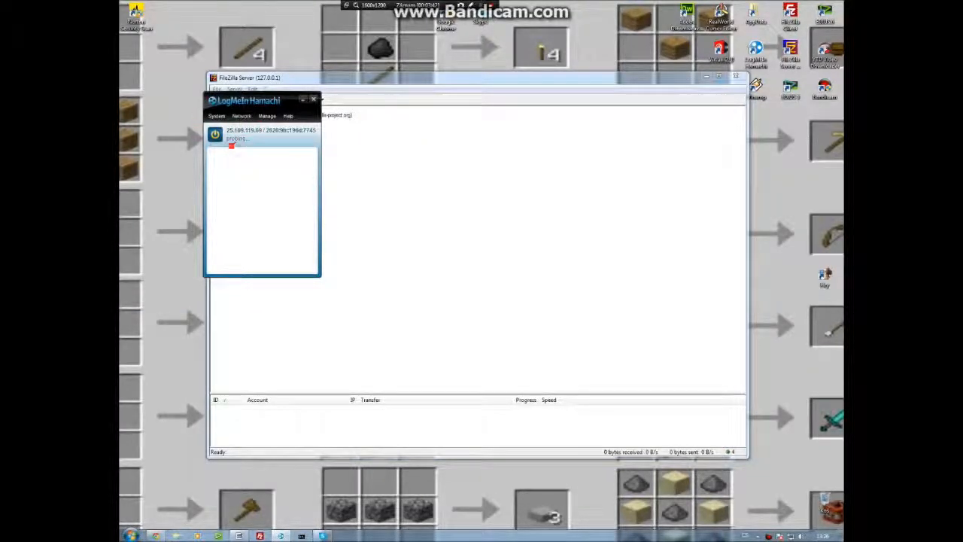
pyautogui.moveTo(349, 84); pyautogui.dragTo(490, 75)
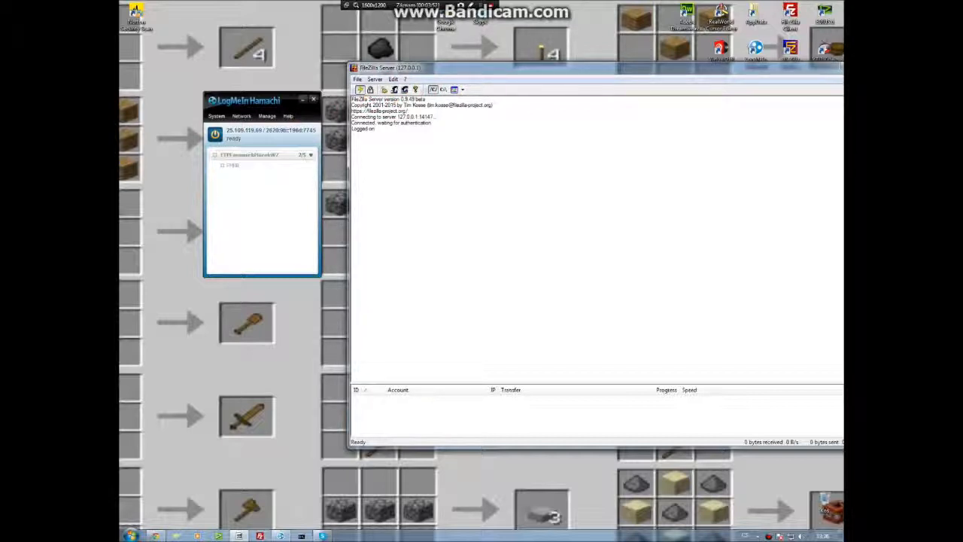
# Start creating a new Hamachi network with the network ID ftpyoutubetutorial.
pyautogui.click(241, 116)
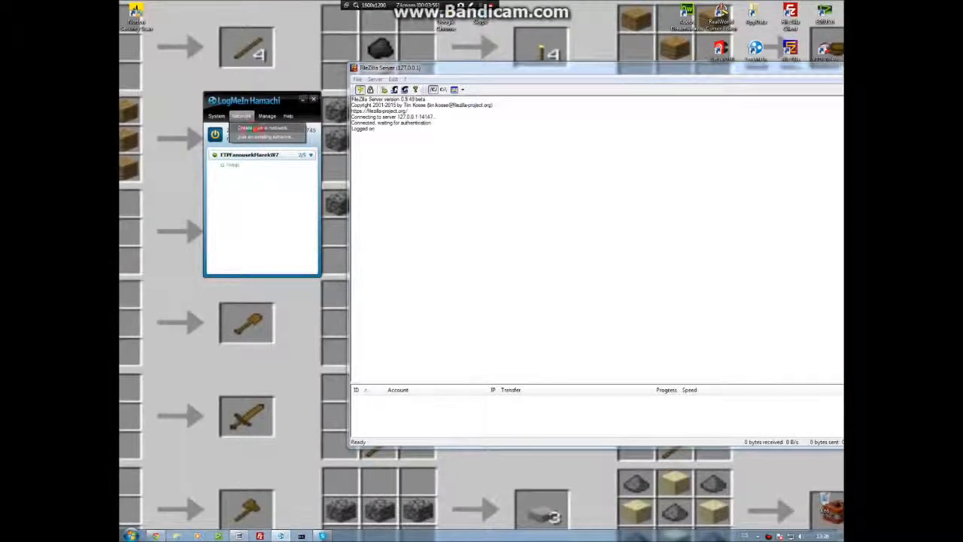
pyautogui.click(261, 129)
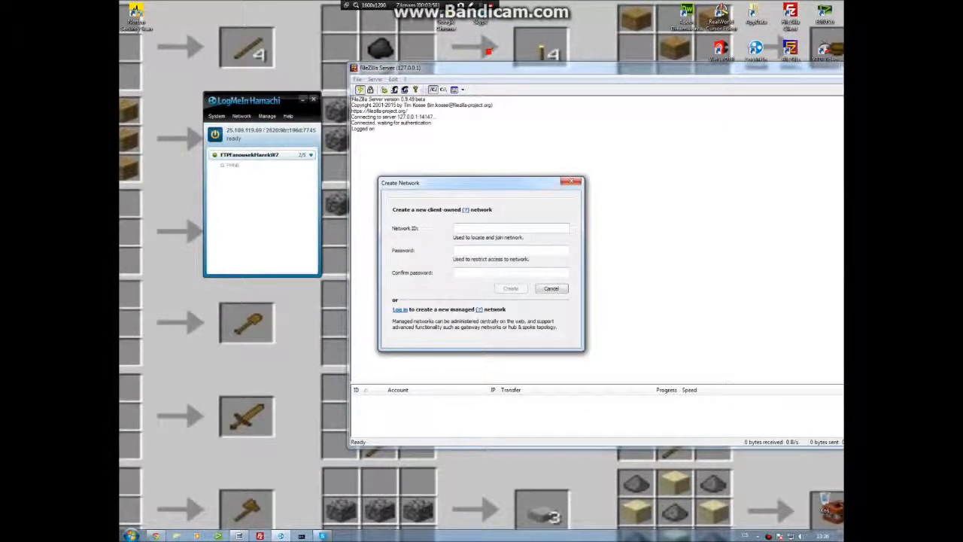
pyautogui.write('ftpyoutubetu')
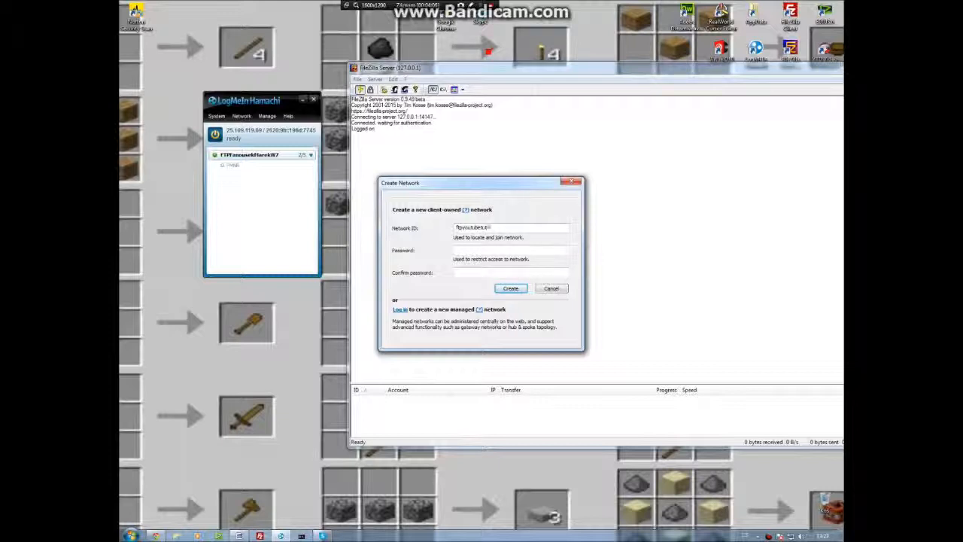
pyautogui.write('torial')
pyautogui.press('Return')
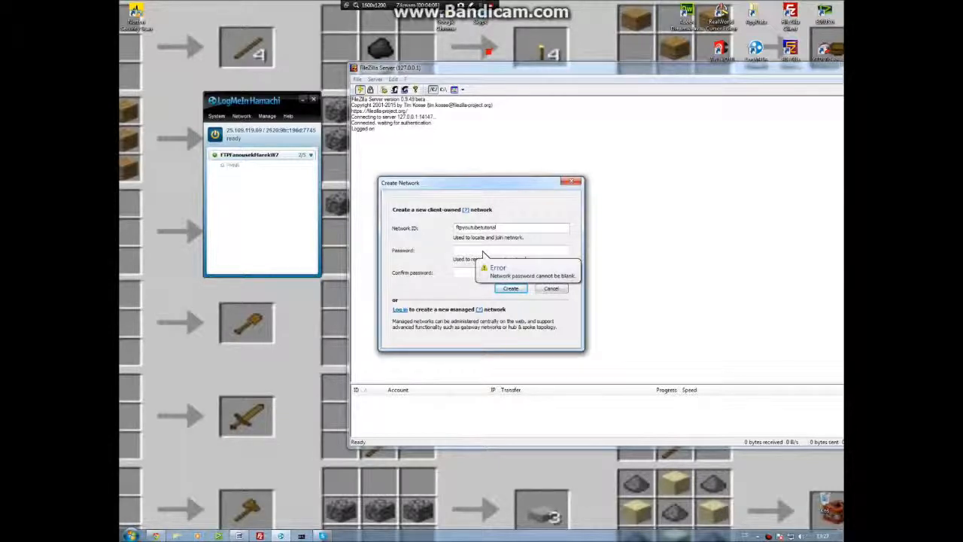
# Enter and confirm the network password, then create the network.
pyautogui.press('Tab')
pyautogui.write('••••')
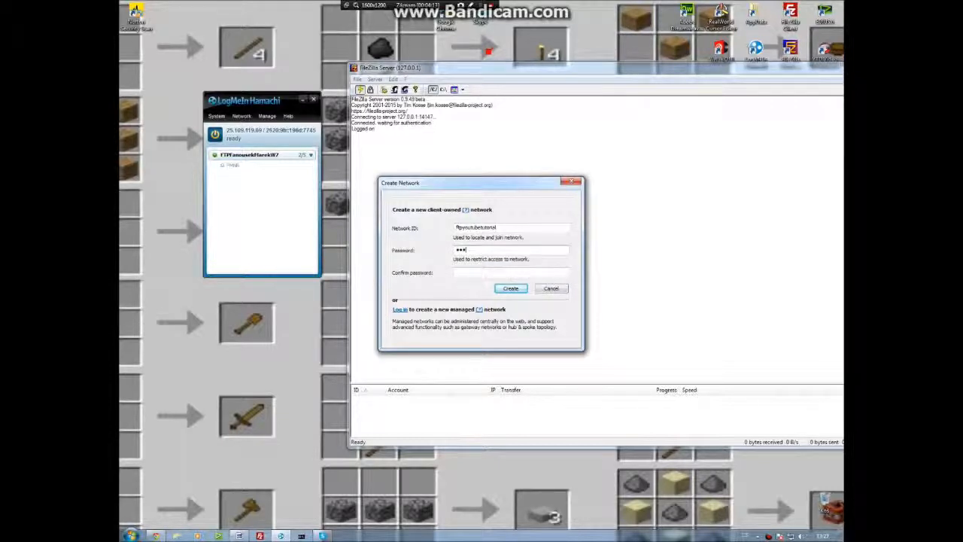
pyautogui.press('Tab')
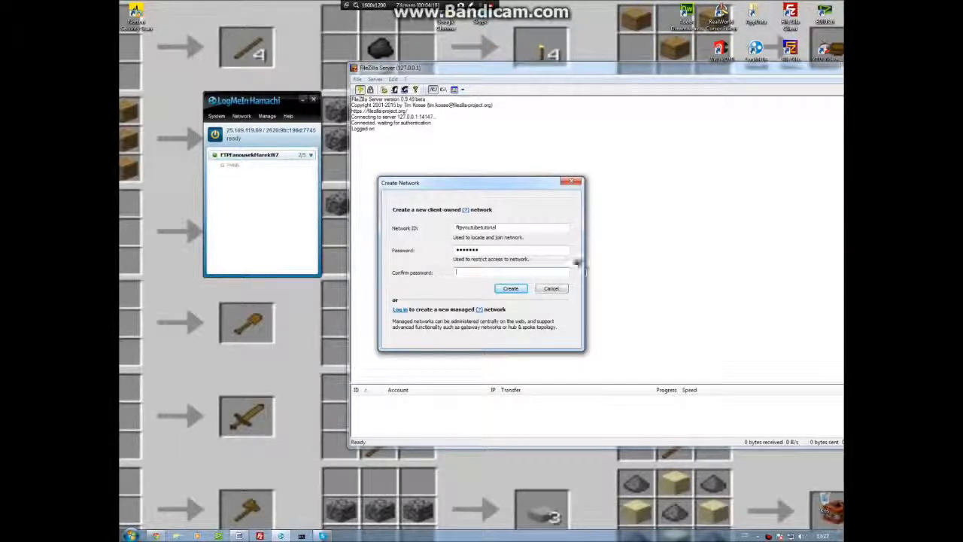
pyautogui.hotkey('shift', 'Tab')
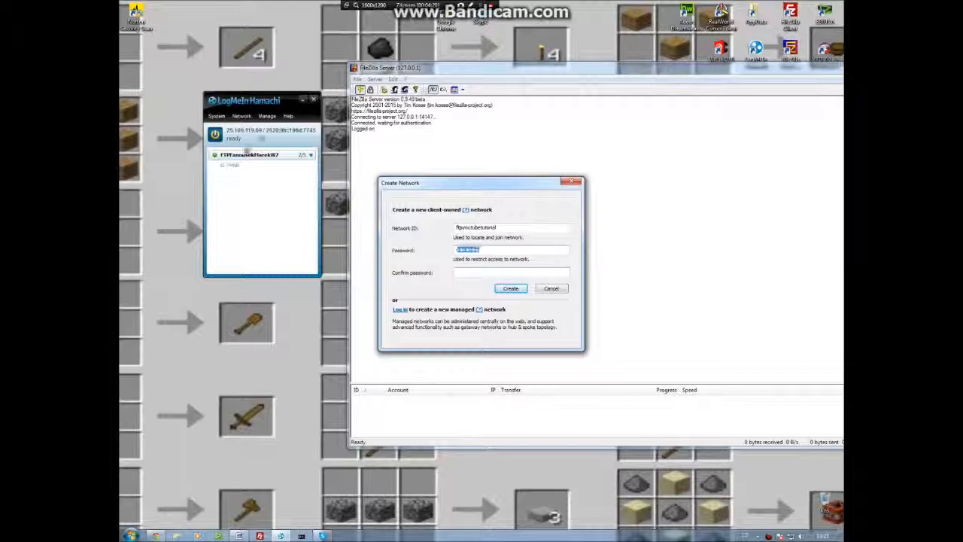
pyautogui.write('f')
pyautogui.write('••••••')
pyautogui.press('capslock')
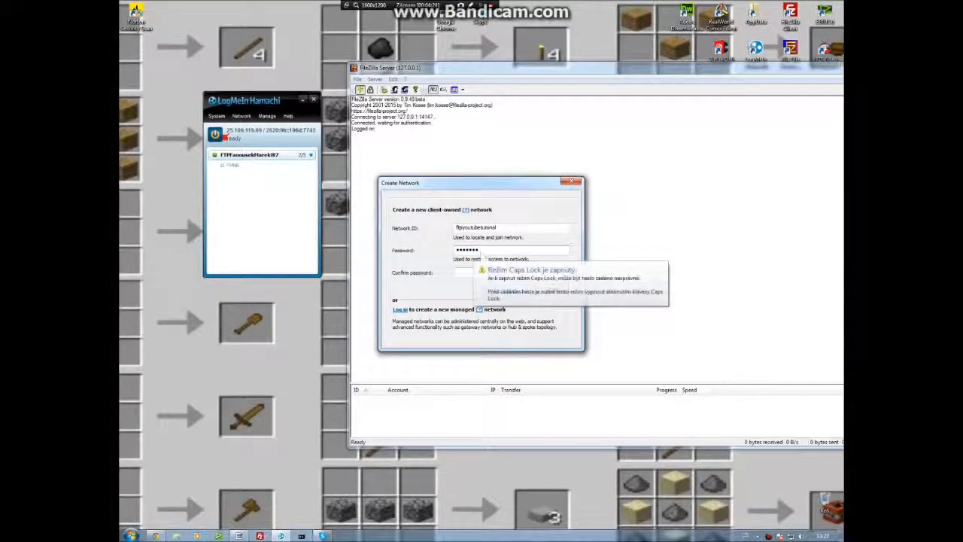
pyautogui.press('capslock')
pyautogui.press('Tab')
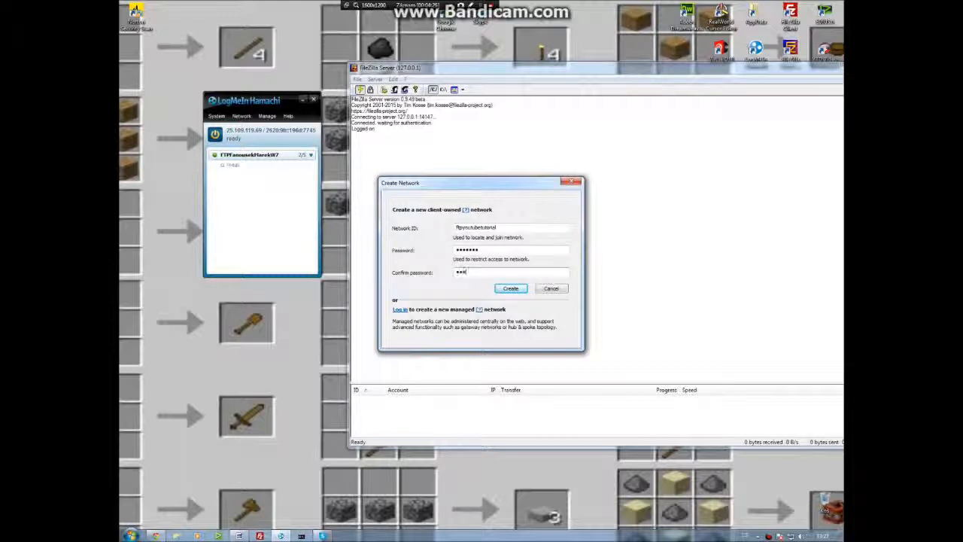
pyautogui.press('Return')
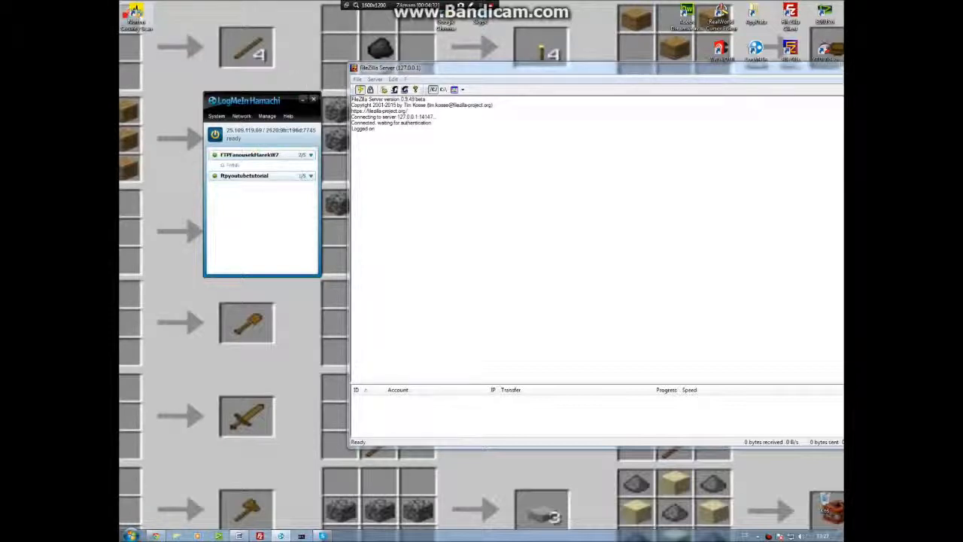
# Delete the selected desktop icon and confirm the deletion.
pyautogui.click(126, 5)
pyautogui.press('Delete')
pyautogui.press('Return')
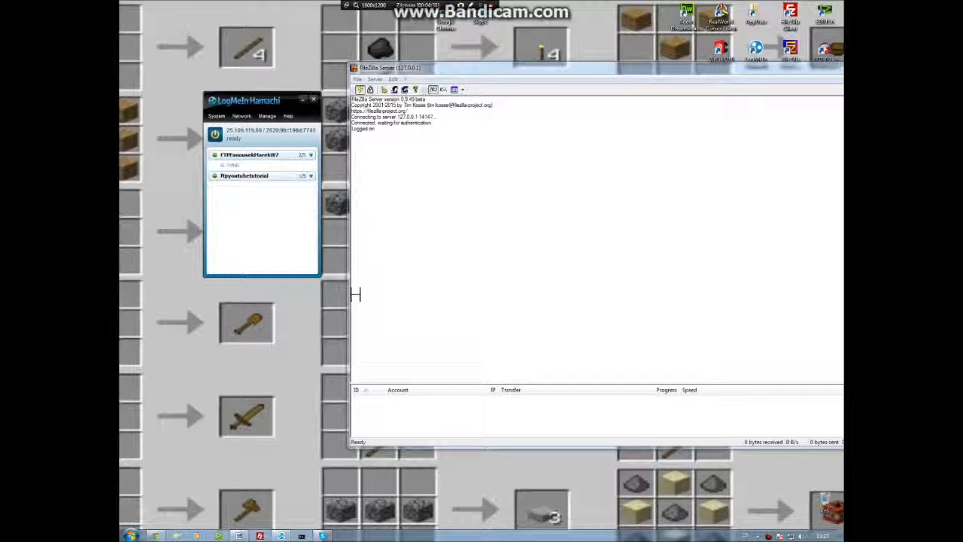
# Open the FileZilla Users dialog and create a new desktop folder named FTP.
pyautogui.click(404, 90)
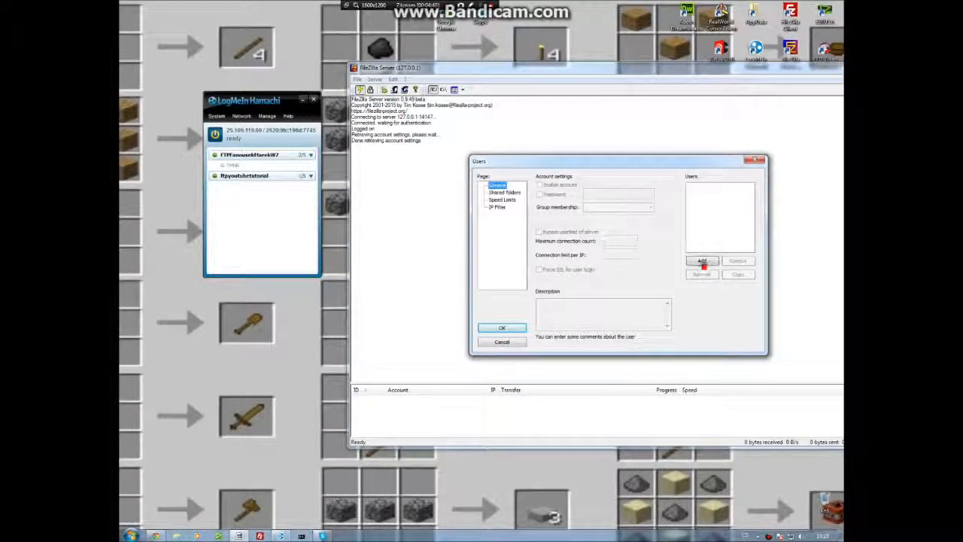
pyautogui.rightClick(188, 321)
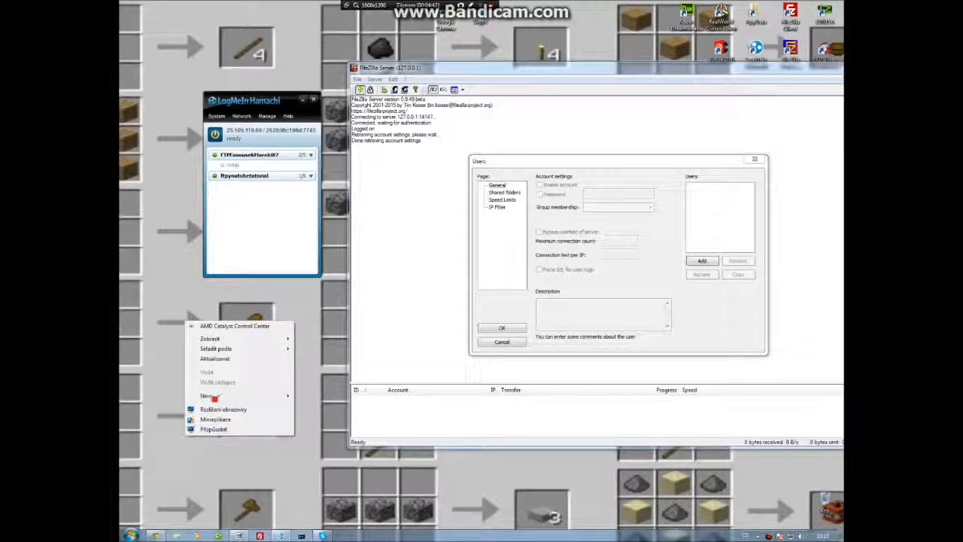
pyautogui.moveTo(211, 397)
pyautogui.click(319, 394)
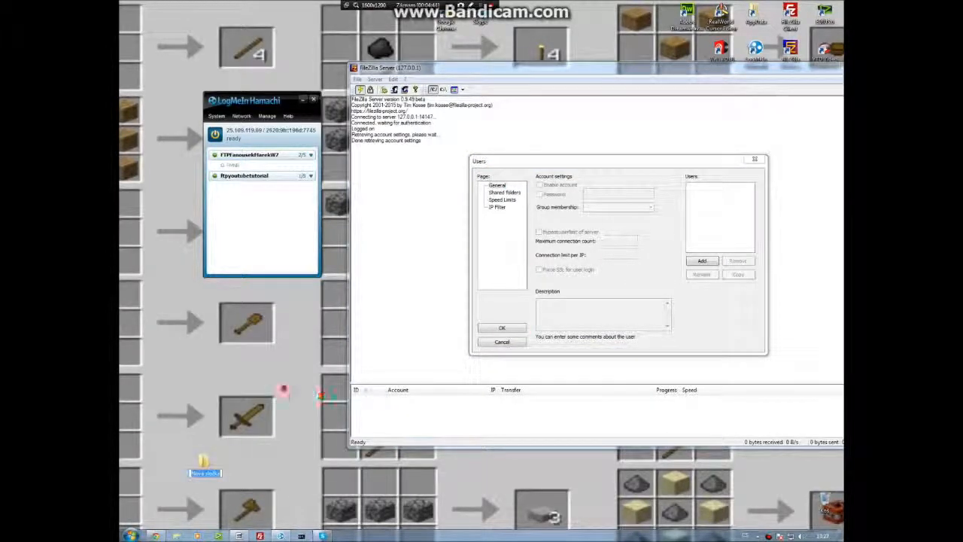
pyautogui.write('FTP')
pyautogui.press('Return')
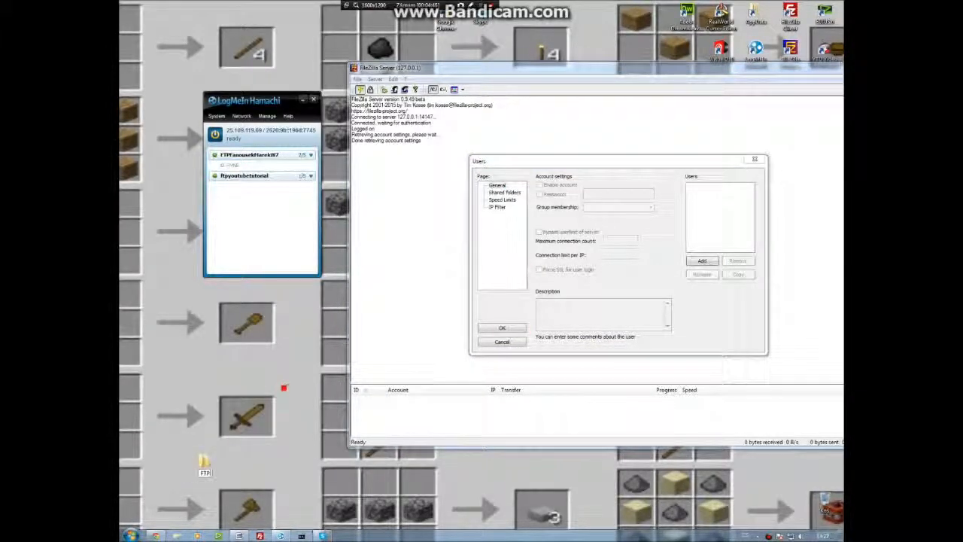
# Open the FTPDATA desktop folder and create a new WinRAR archive named test inside it.
pyautogui.doubleClick(203, 462)
pyautogui.rightClick(494, 340)
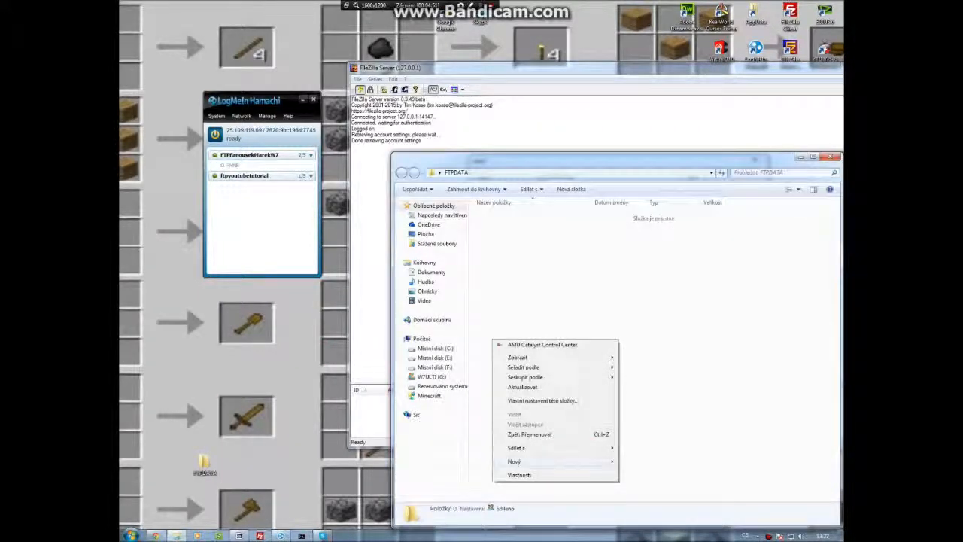
pyautogui.moveTo(770, 165); pyautogui.dragTo(547, 303)
pyautogui.rightClick(336, 419)
pyautogui.moveTo(357, 401)
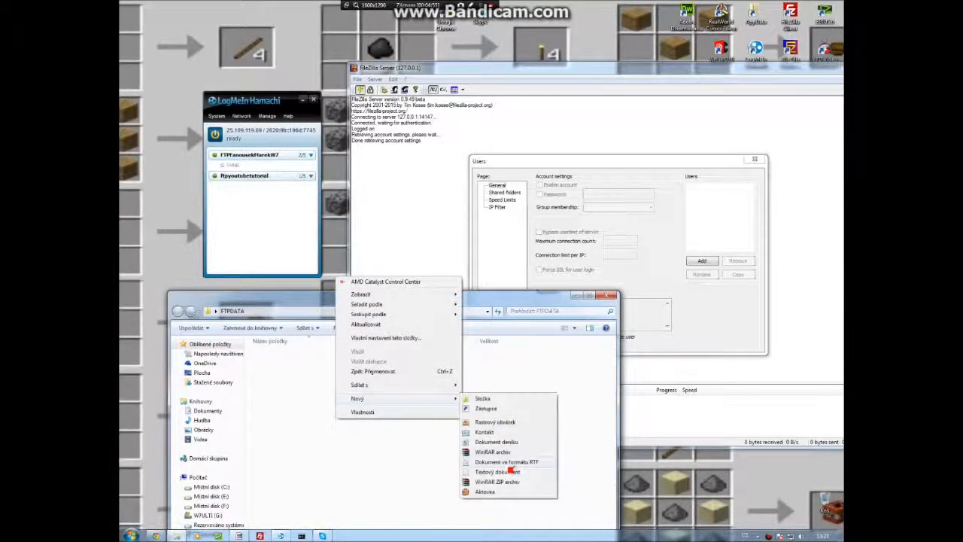
pyautogui.click(493, 452)
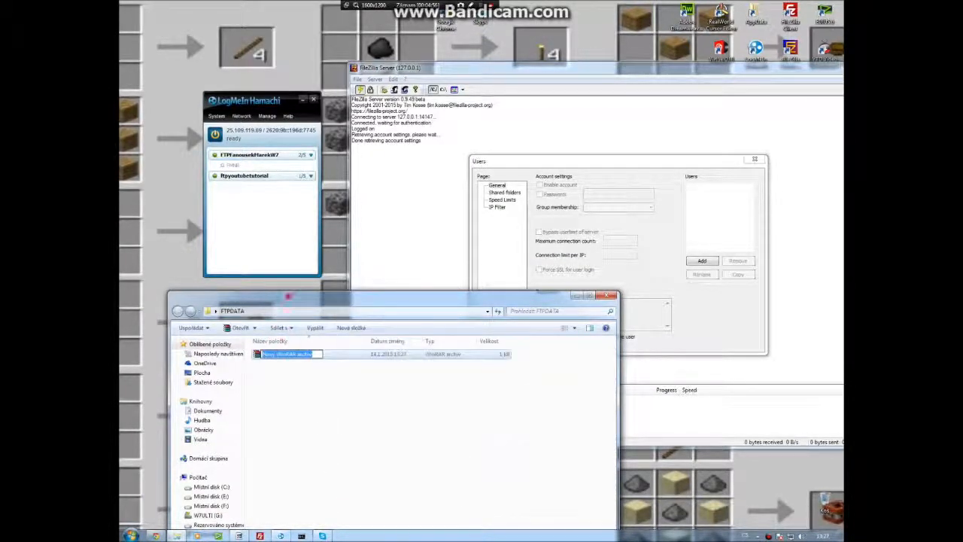
pyautogui.write('test')
pyautogui.click(287, 295)
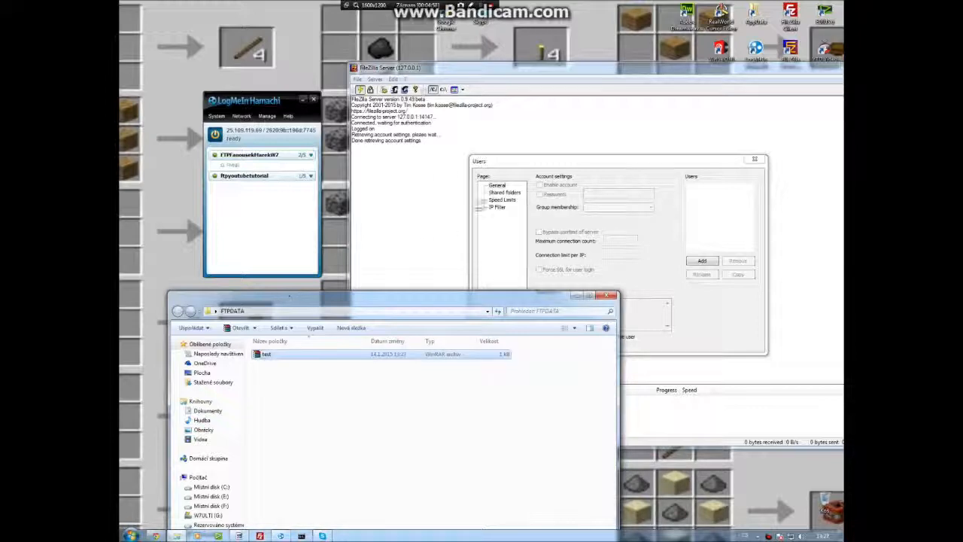
# Add the Skype shortcut from the desktop into the test archive, then close WinRAR and the folder window.
pyautogui.moveTo(478, 18); pyautogui.dragTo(423, 449)
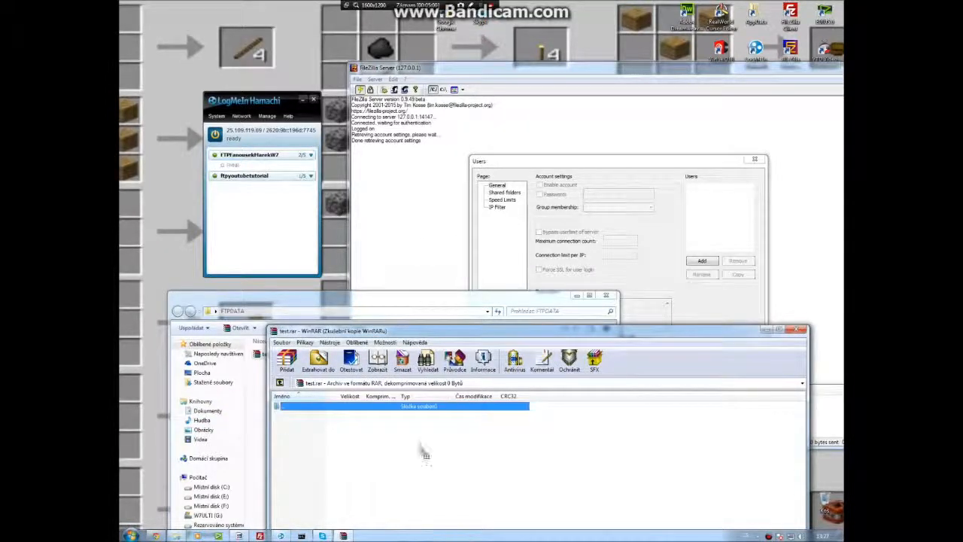
pyautogui.click(547, 517)
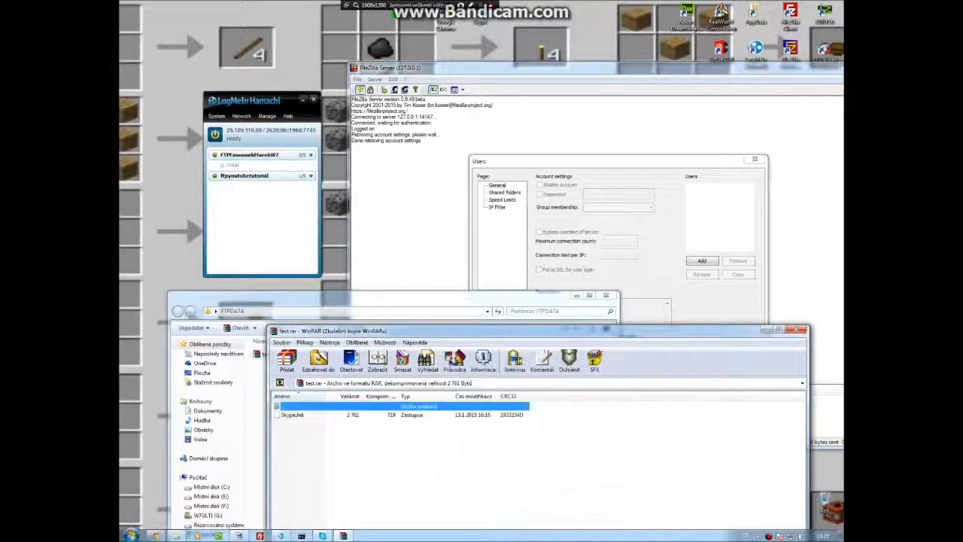
pyautogui.moveTo(455, 63); pyautogui.dragTo(442, 480)
pyautogui.click(553, 518)
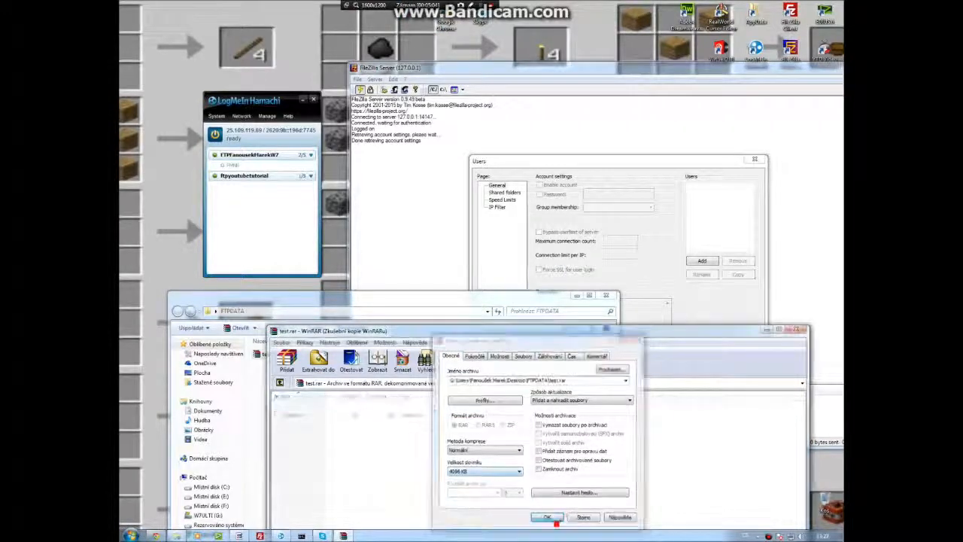
pyautogui.click(802, 329)
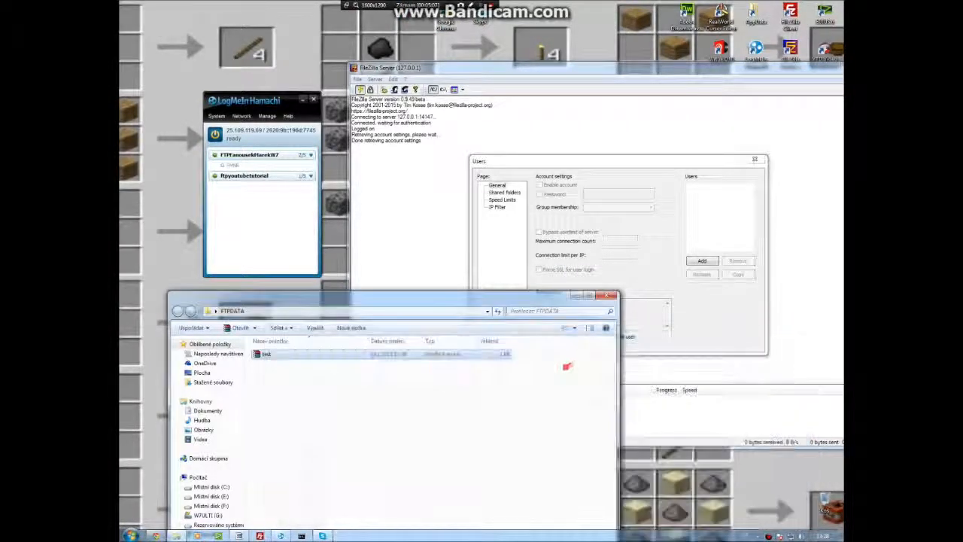
pyautogui.click(609, 295)
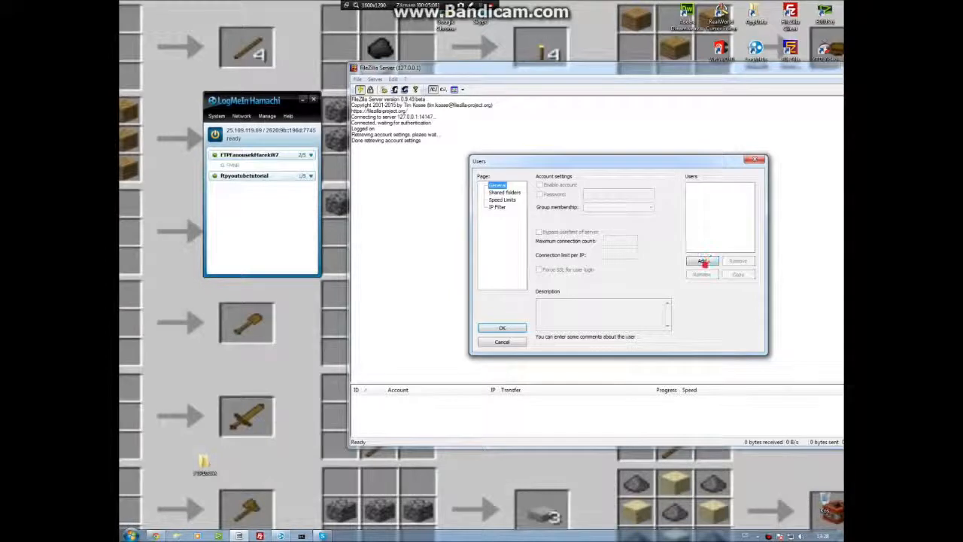
# Add a new FileZilla user account named host1 and set its account password.
pyautogui.click(702, 260)
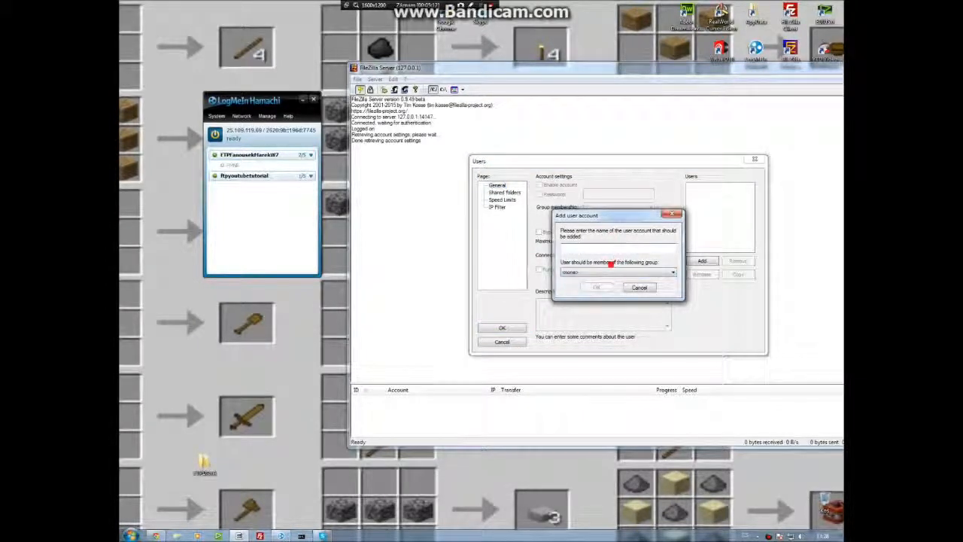
pyautogui.write('host')
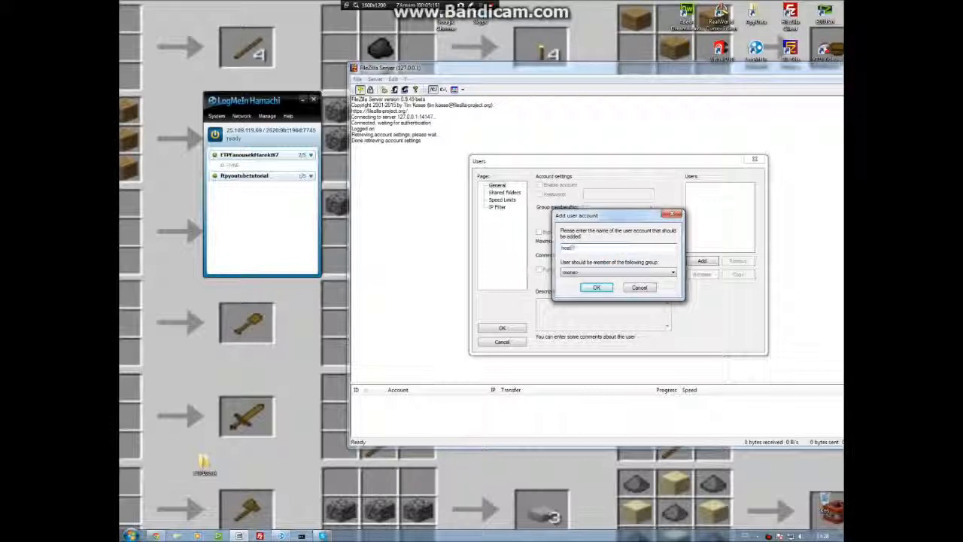
pyautogui.press('Return')
pyautogui.click(557, 195)
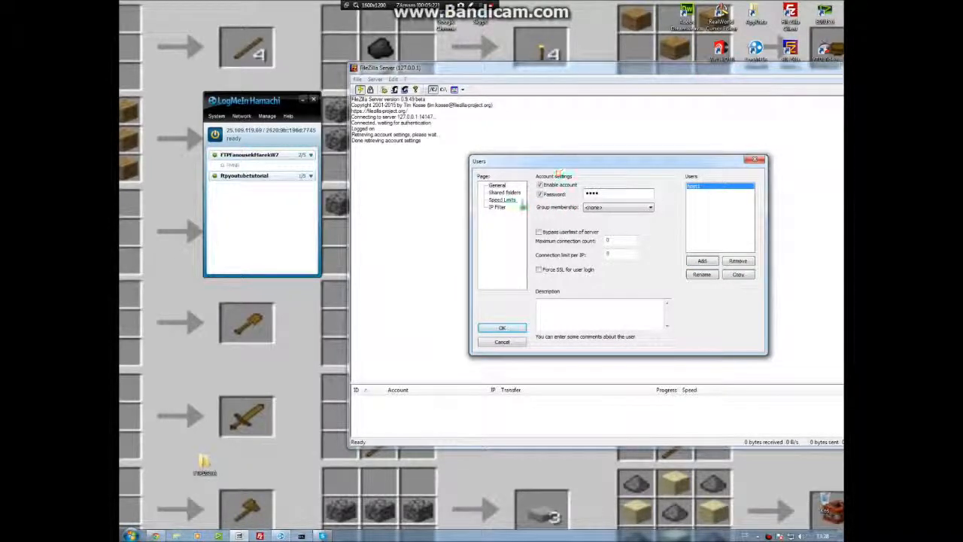
# Add the desktop FTPDATA folder as a shared folder for host1.
pyautogui.click(502, 192)
pyautogui.click(496, 185)
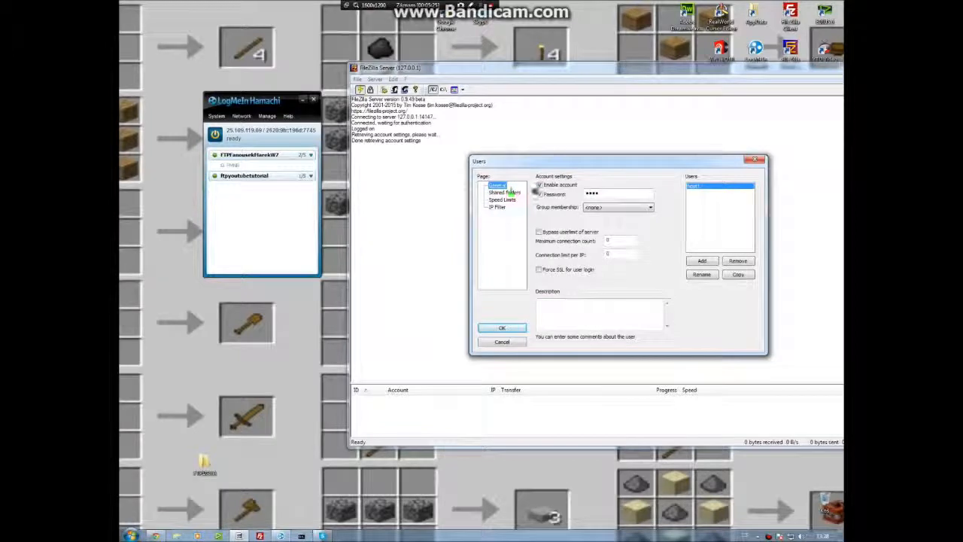
pyautogui.click(502, 193)
pyautogui.click(502, 328)
pyautogui.click(686, 275)
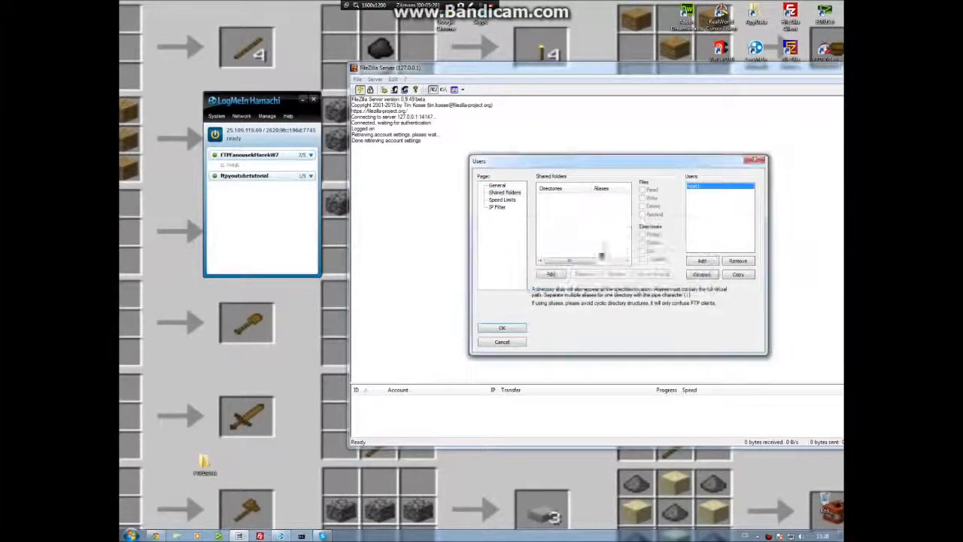
pyautogui.click(555, 273)
pyautogui.scroll(-3, 587, 228)
pyautogui.scroll(4, 584, 244)
pyautogui.click(569, 226)
pyautogui.scroll(-4, 590, 260)
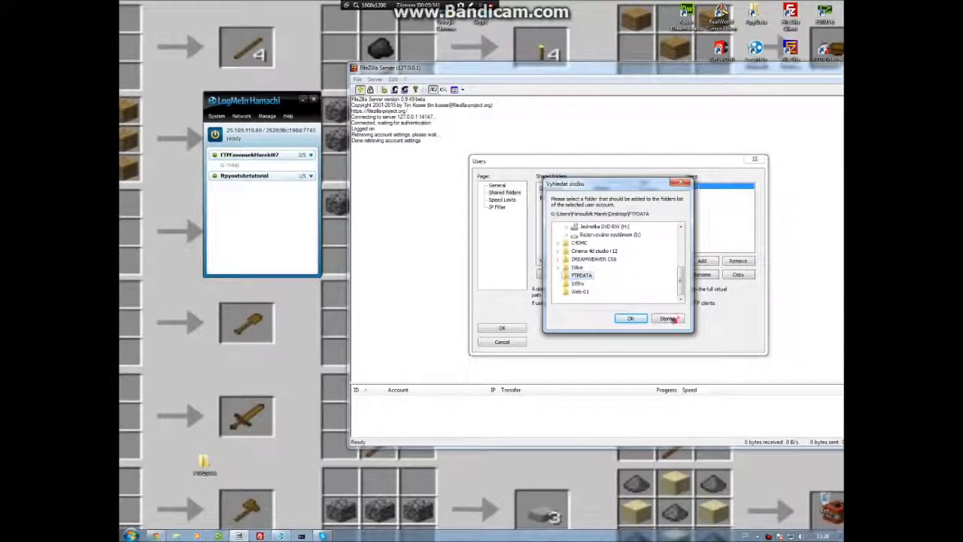
pyautogui.click(634, 318)
# Enable Write, Delete and Append file permissions on the shared folder and save the user settings.
pyautogui.click(642, 242)
pyautogui.click(642, 234)
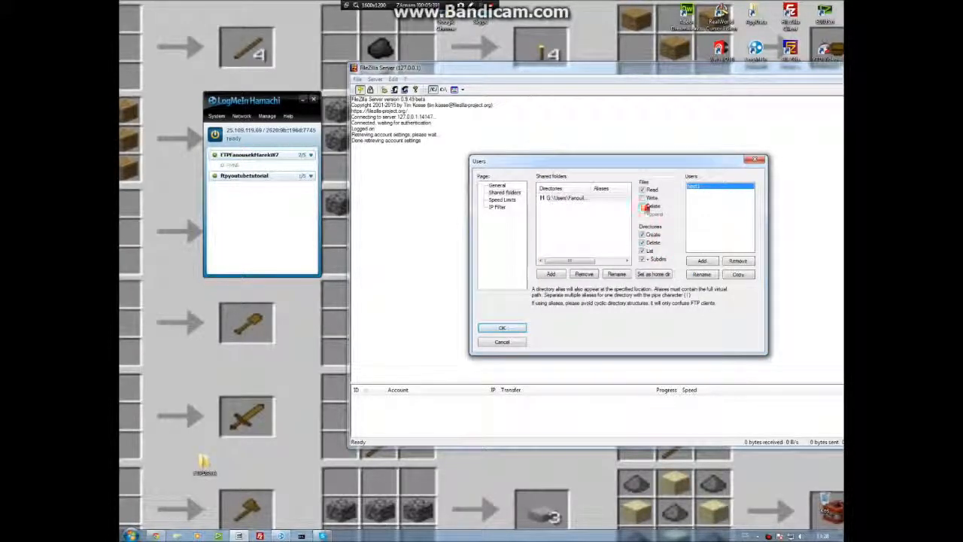
pyautogui.click(642, 198)
pyautogui.click(642, 215)
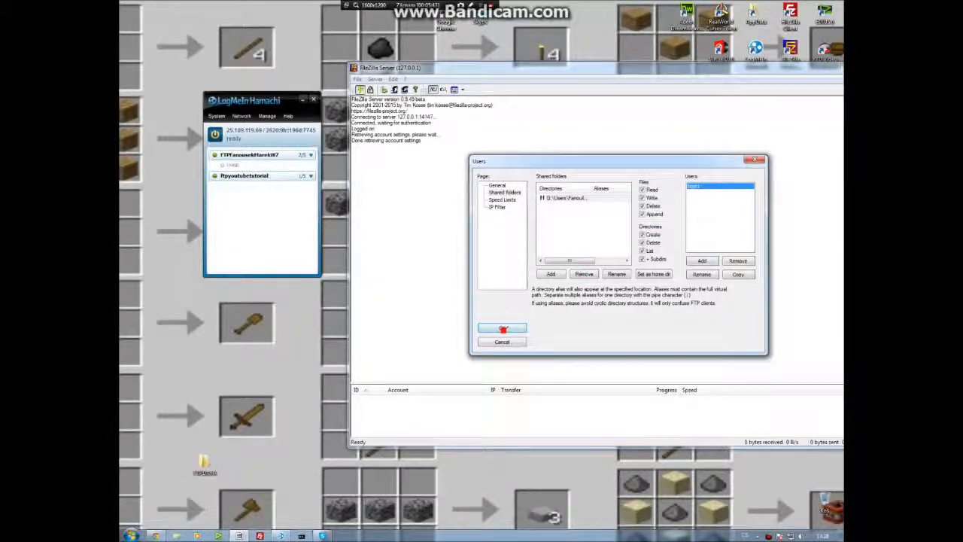
pyautogui.click(500, 328)
# Reopen the Users dialog to review the host1 account, then close it.
pyautogui.click(404, 90)
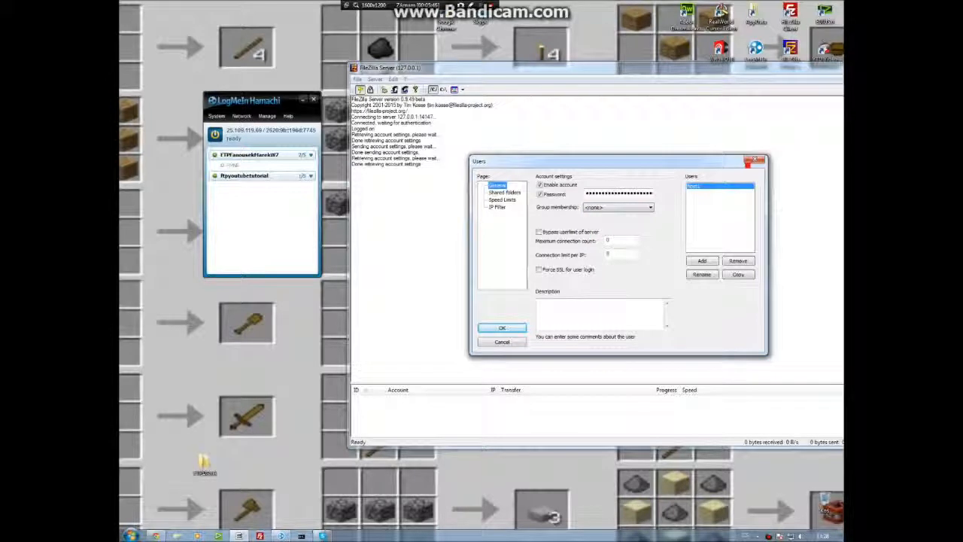
pyautogui.click(755, 160)
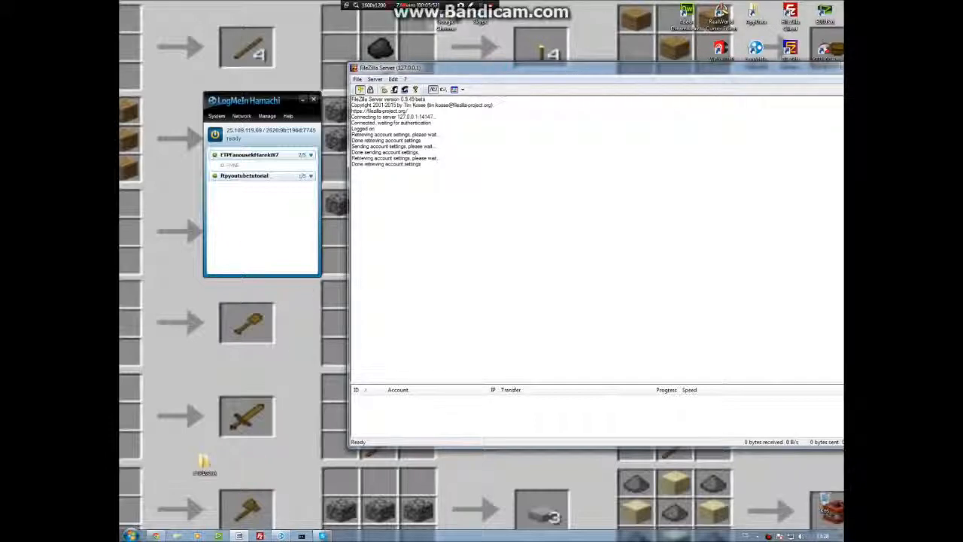
# Open a new browser tab and go to ftp://25.109.119.69.
pyautogui.doubleClick(453, 20)
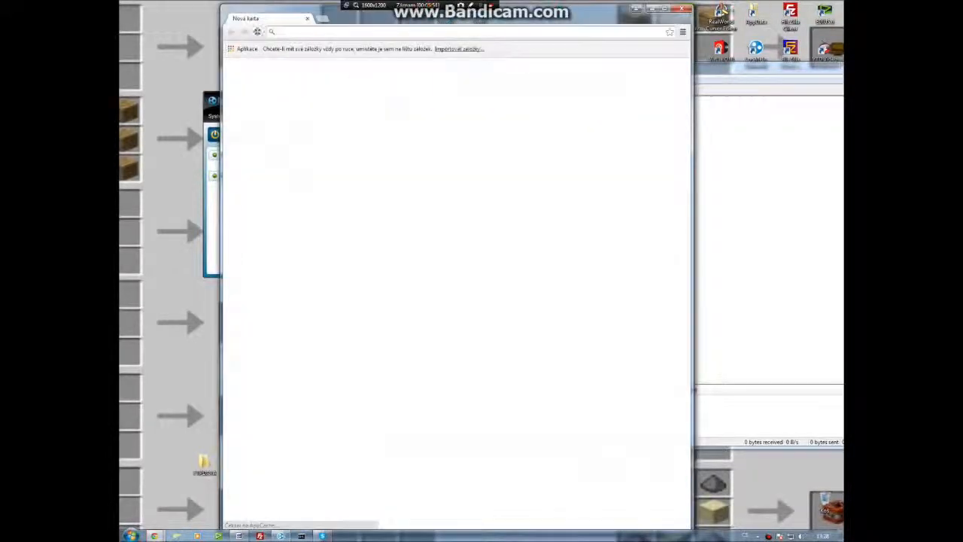
pyautogui.click(682, 9)
pyautogui.click(156, 535)
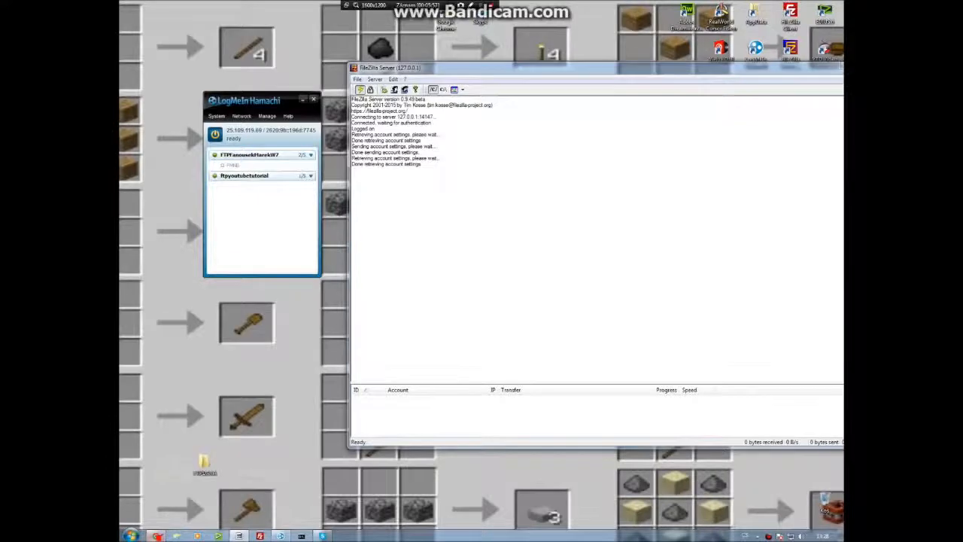
pyautogui.hotkey('ctrl', 't')
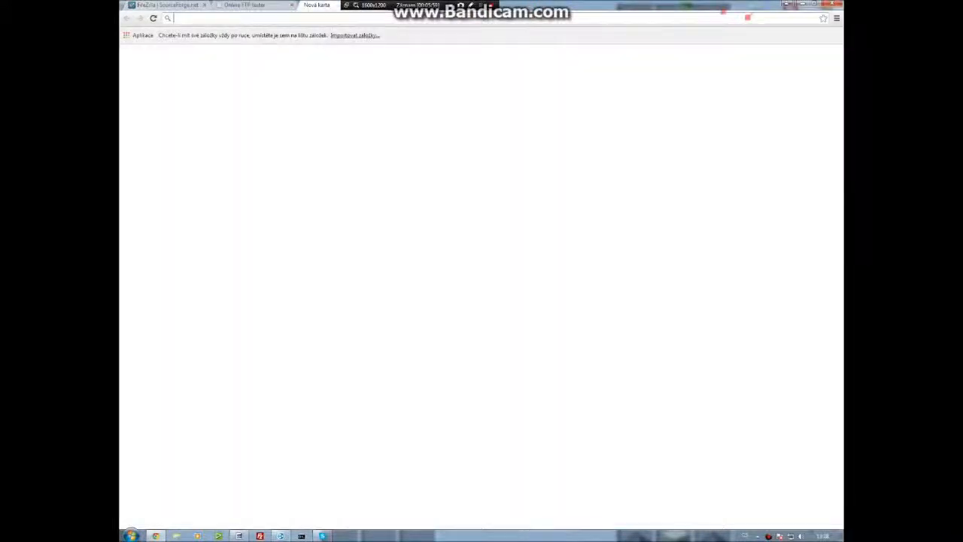
pyautogui.write('ftp')
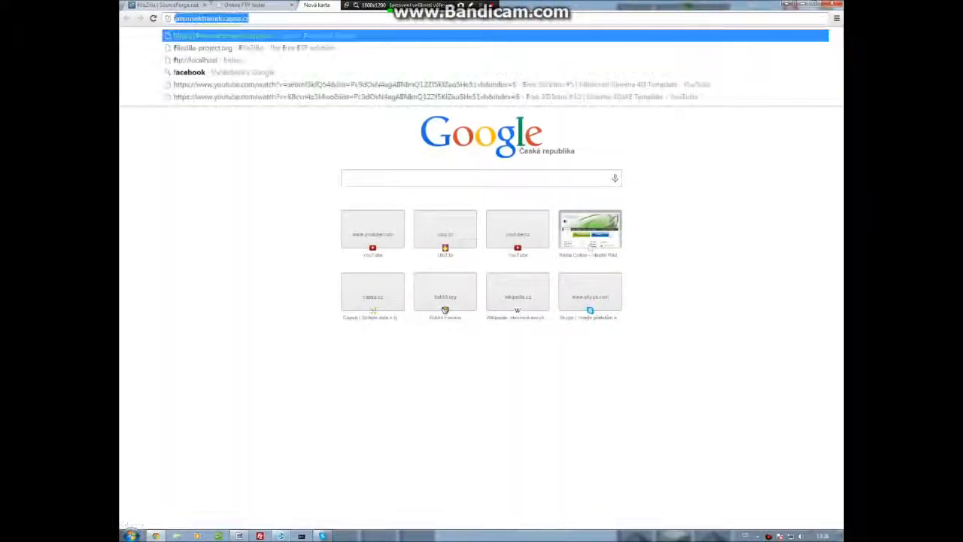
pyautogui.write('://localhost')
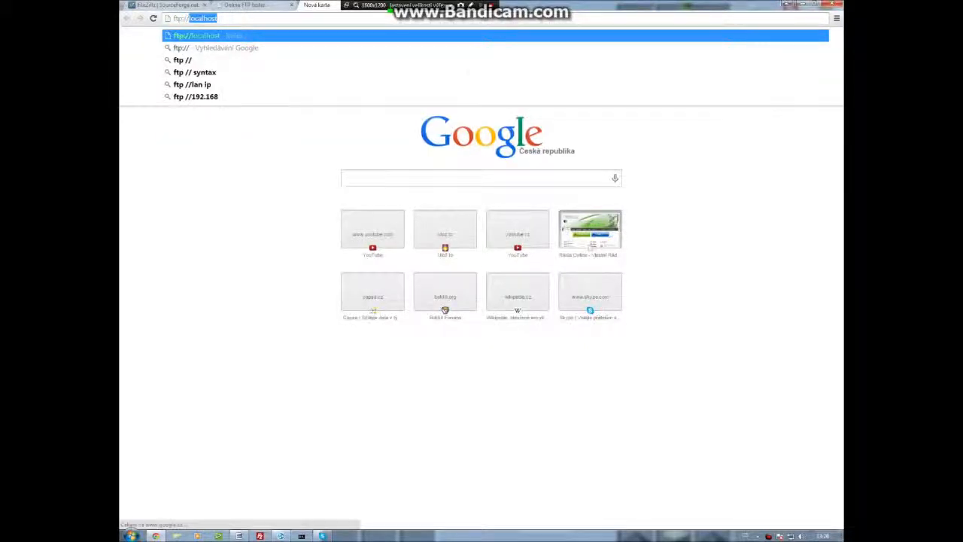
pyautogui.moveTo(648, 6); pyautogui.dragTo(643, 38)
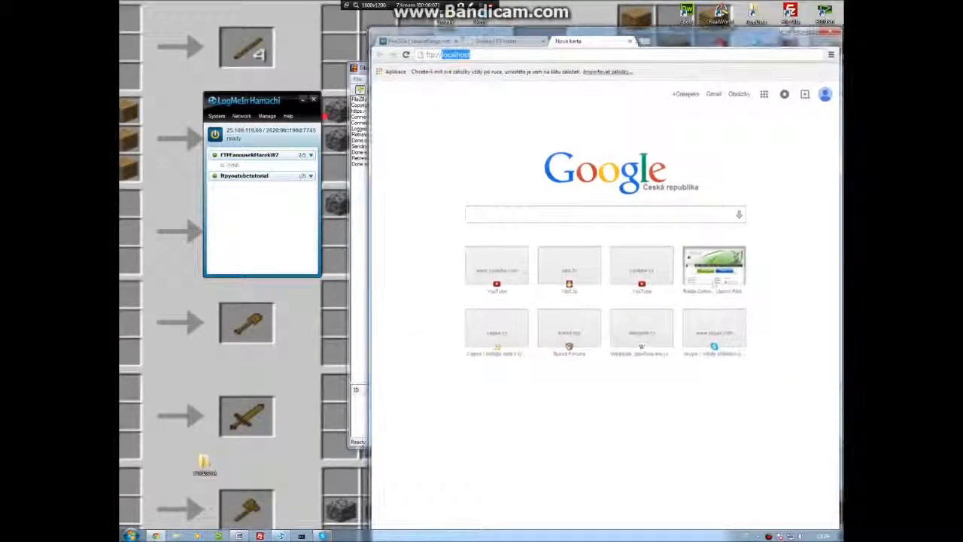
pyautogui.click(292, 141)
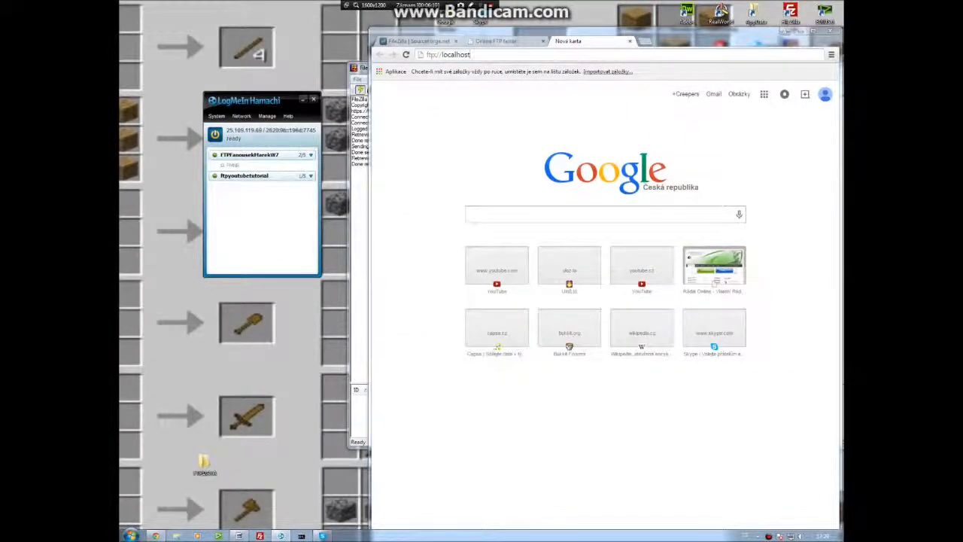
pyautogui.moveTo(480, 54); pyautogui.dragTo(447, 54)
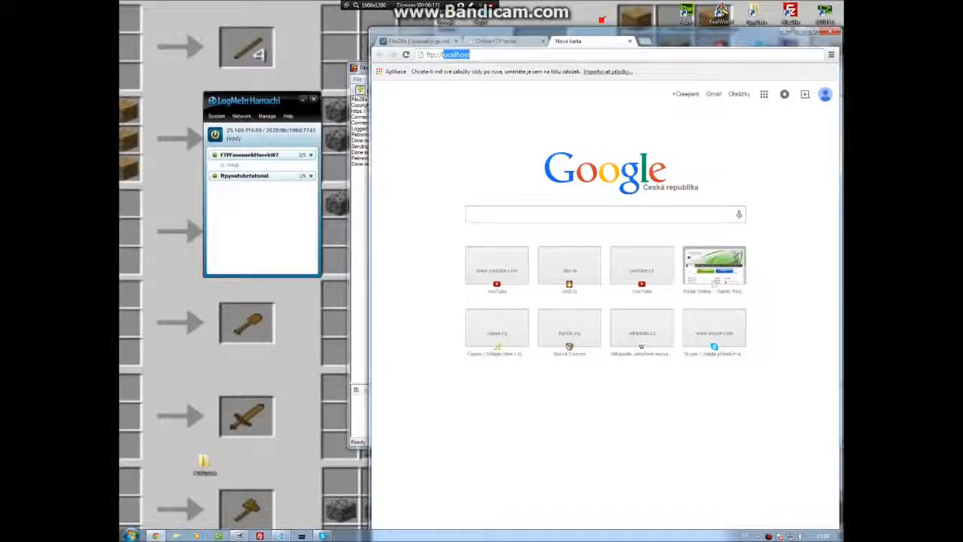
pyautogui.write('25.109.119.69')
pyautogui.press('Return')
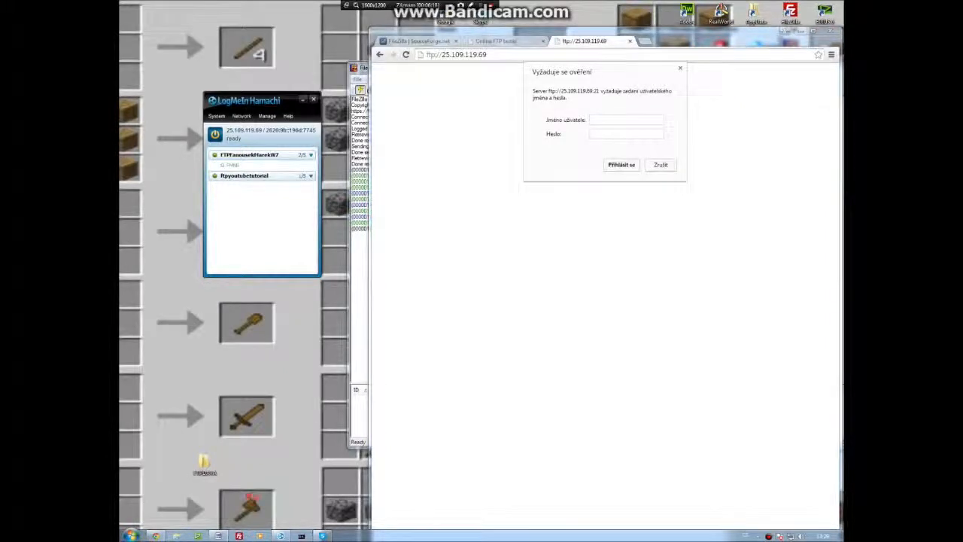
# Open the Windows Firewall settings in the Control Panel to examine the firewall state.
pyautogui.click(131, 535)
pyautogui.click(262, 438)
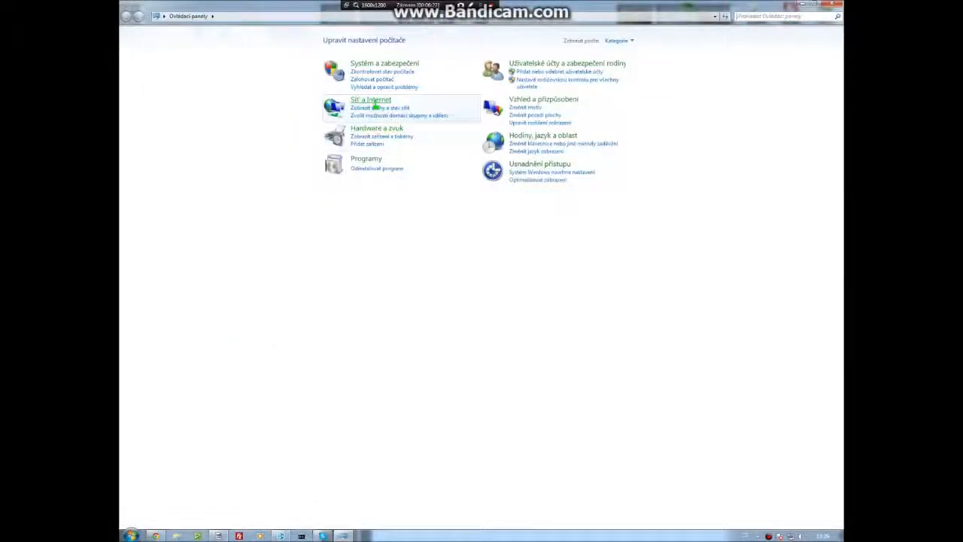
pyautogui.click(383, 64)
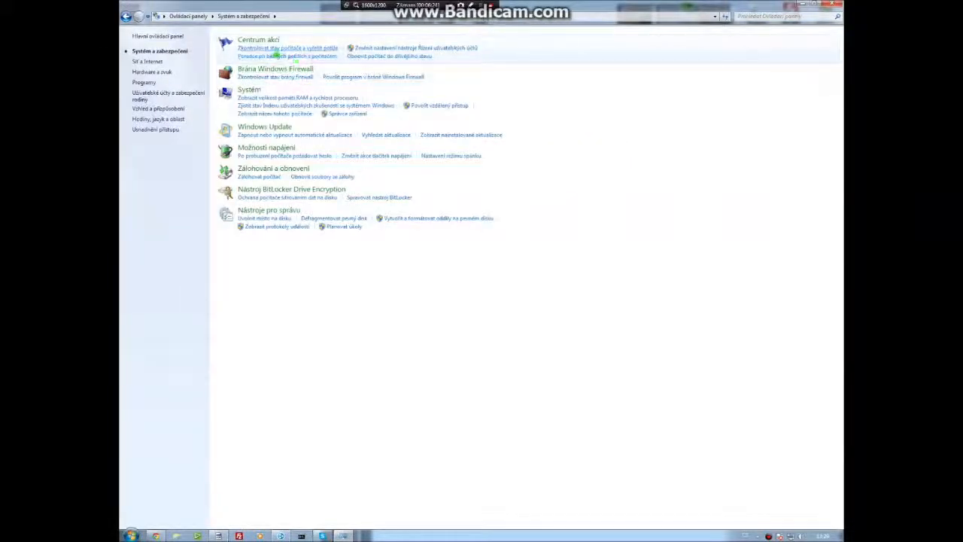
pyautogui.click(288, 76)
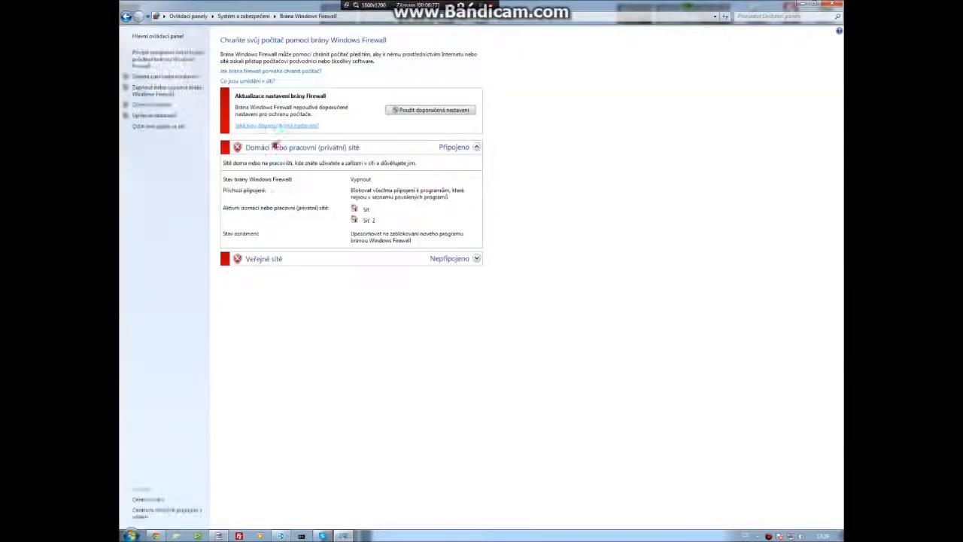
pyautogui.click(440, 148)
pyautogui.click(441, 149)
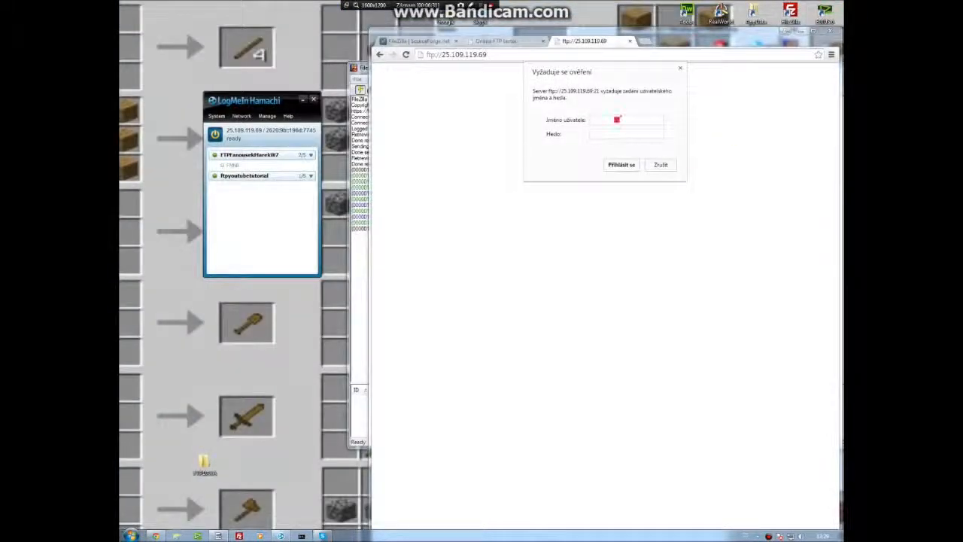
pyautogui.click(618, 119)
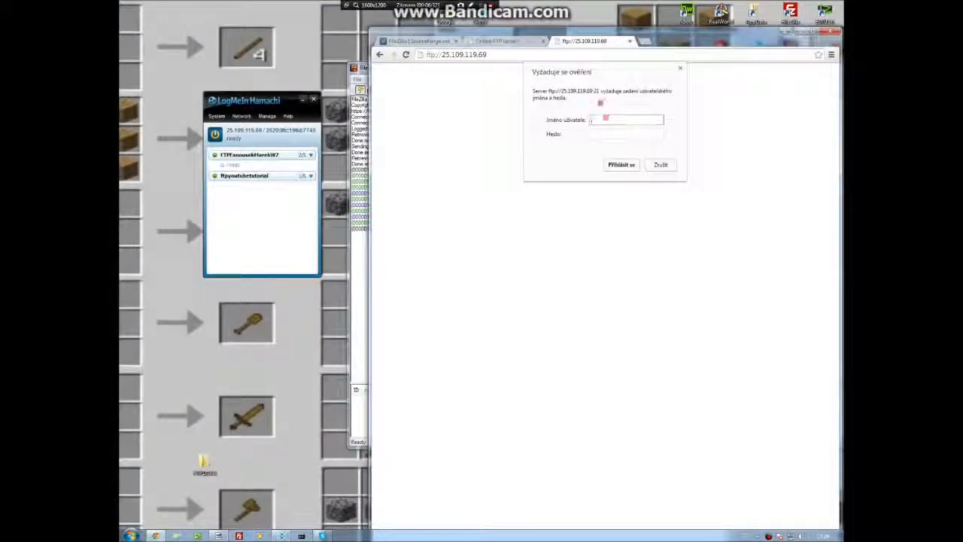
# Log in to the FTP server with username host1 and the account password.
pyautogui.write('host1')
pyautogui.press('Tab')
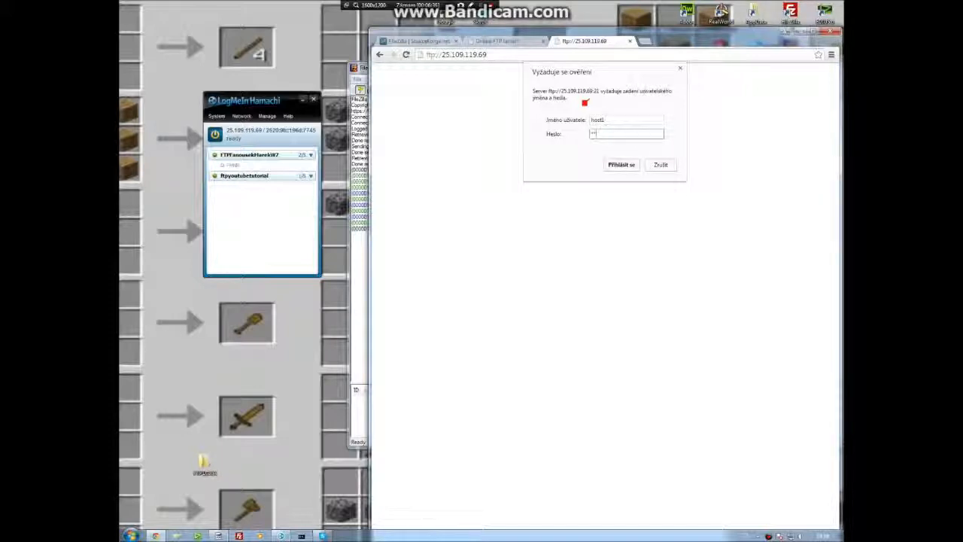
pyautogui.press('Return')
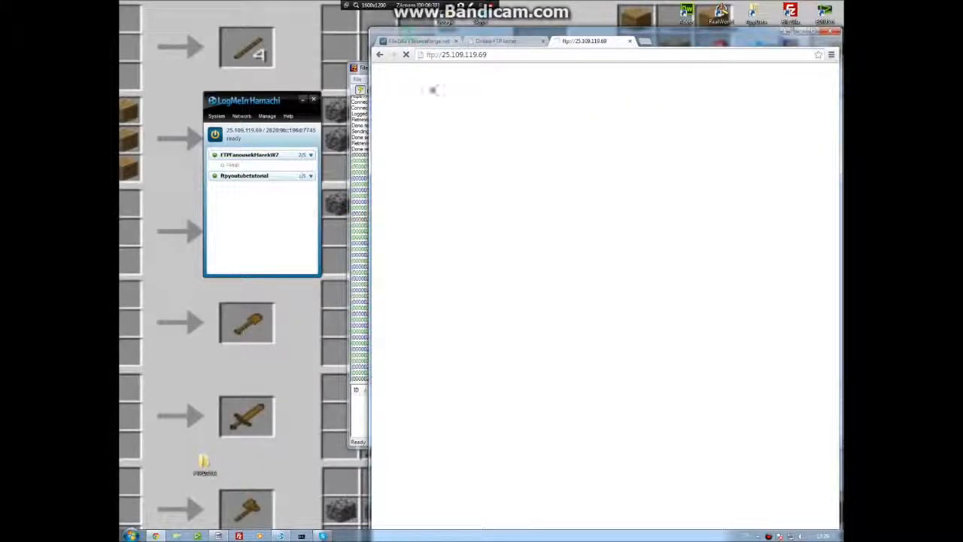
# View the FTP directory listing in the browser, then close the browser.
pyautogui.click(750, 112)
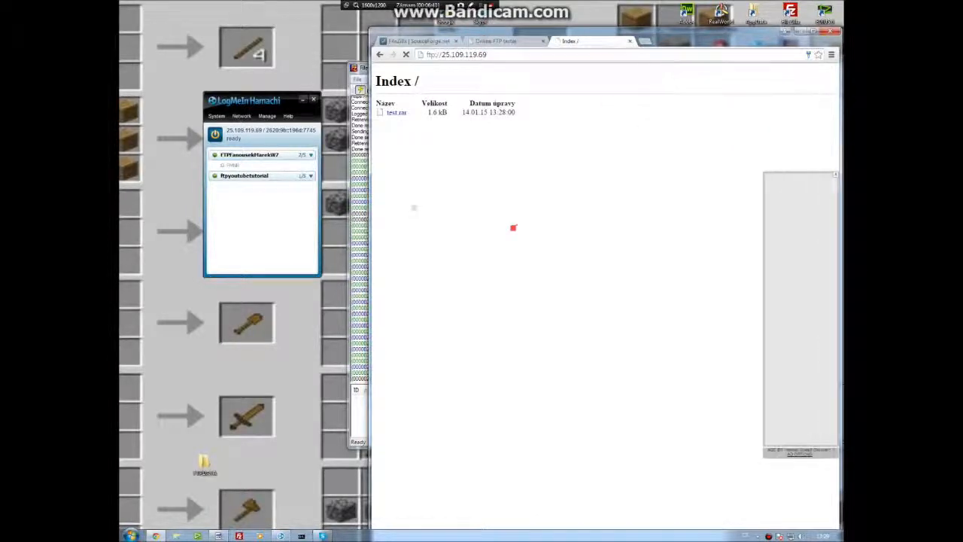
pyautogui.click(830, 30)
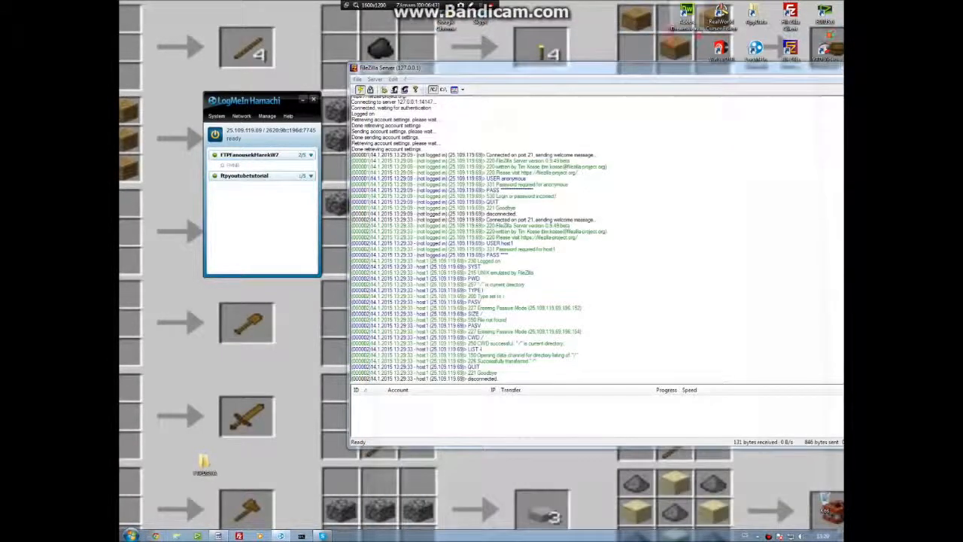
# Launch the FileZilla Client and close its update check dialog.
pyautogui.moveTo(739, 71); pyautogui.dragTo(732, 138)
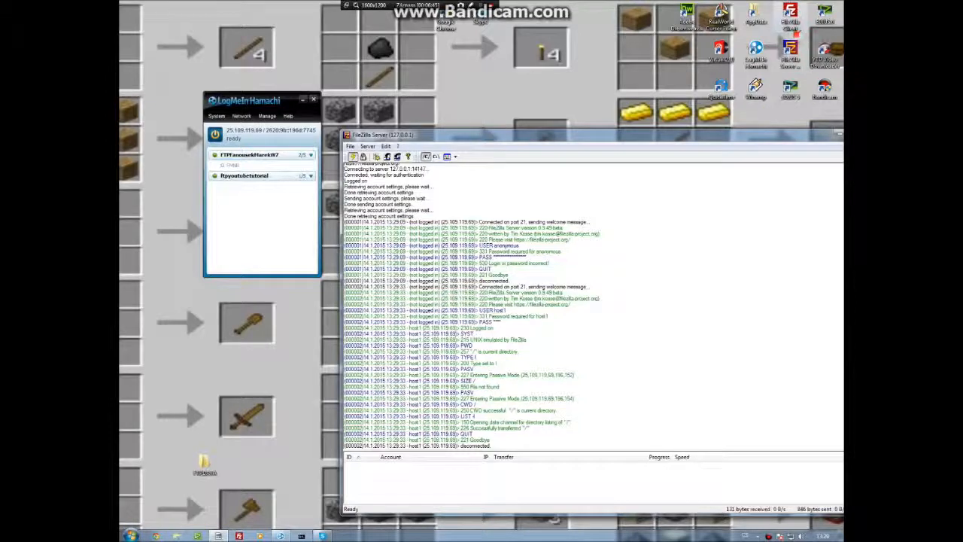
pyautogui.doubleClick(794, 21)
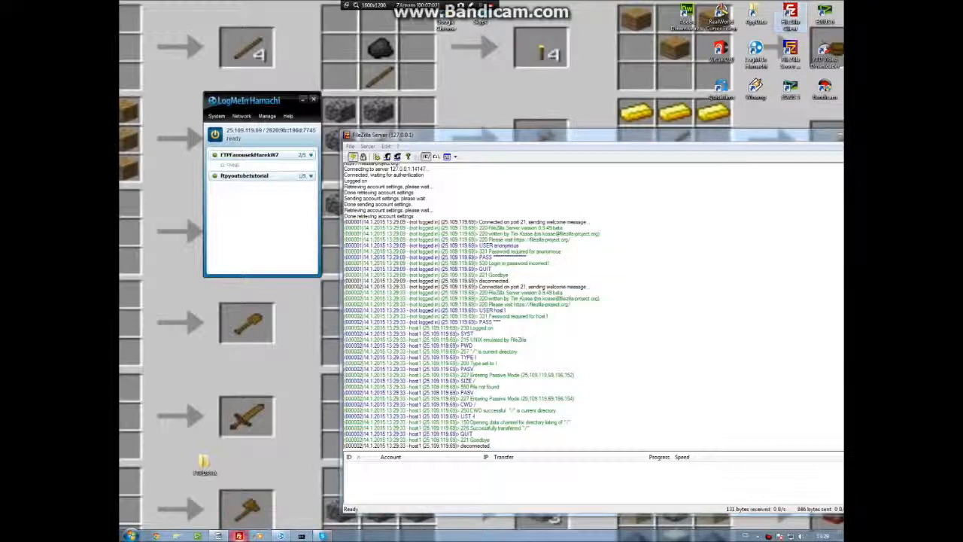
pyautogui.rightClick(239, 536)
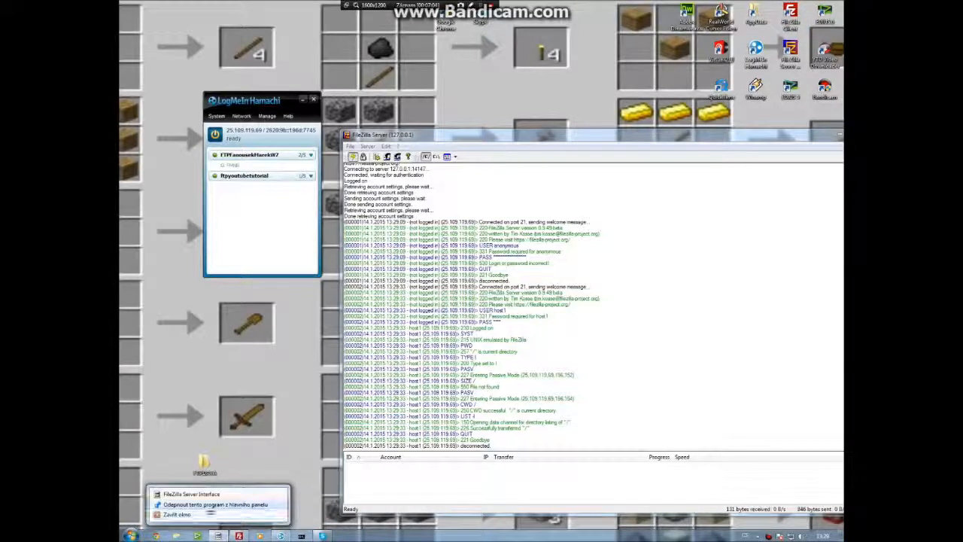
pyautogui.click(276, 437)
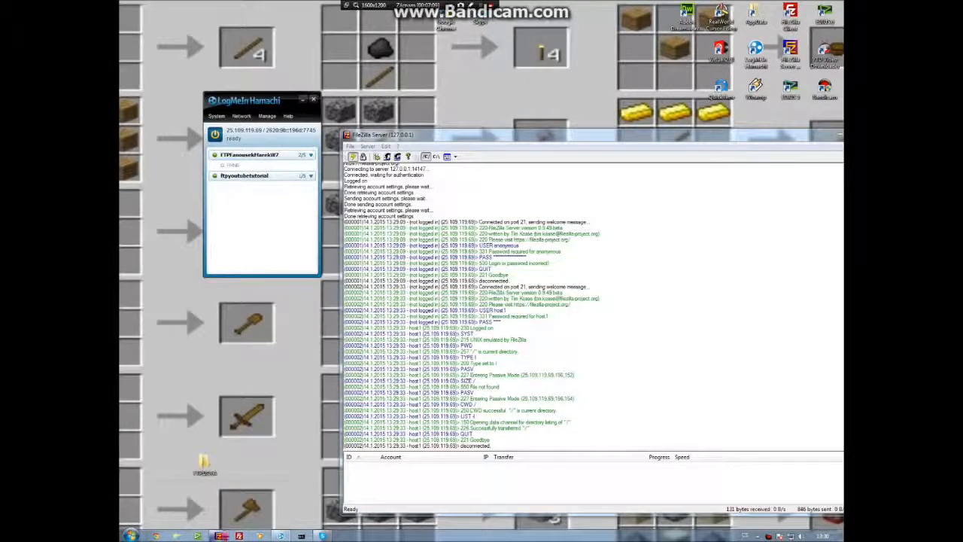
pyautogui.rightClick(222, 536)
pyautogui.click(221, 507)
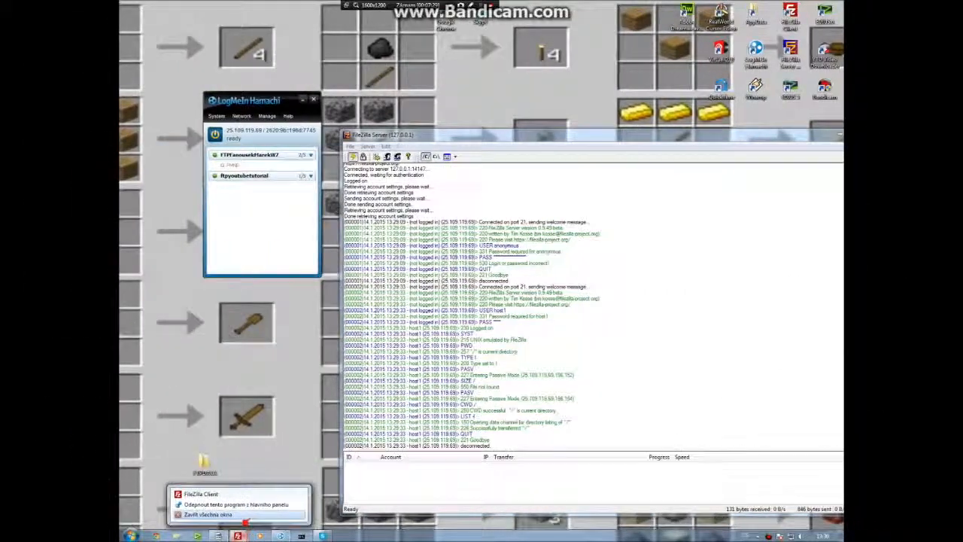
pyautogui.click(269, 467)
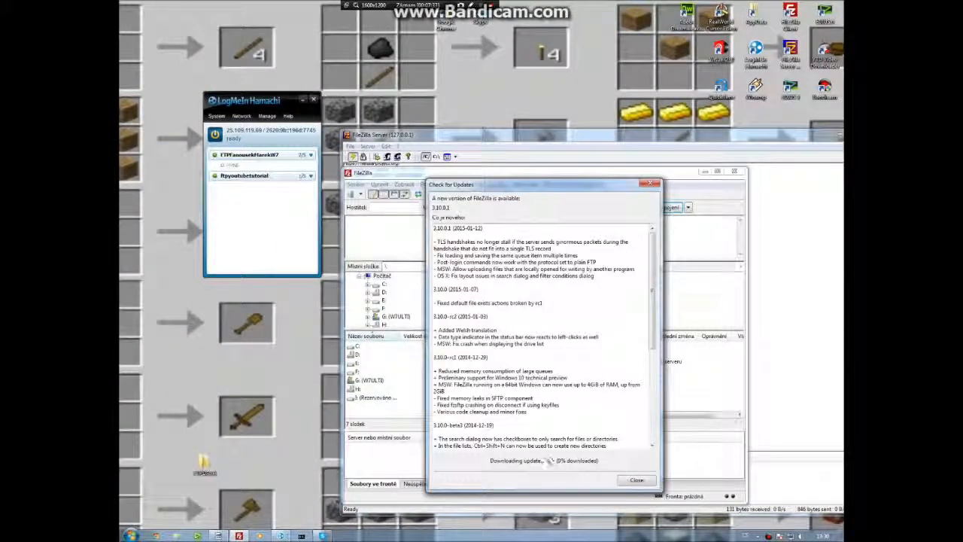
pyautogui.click(636, 479)
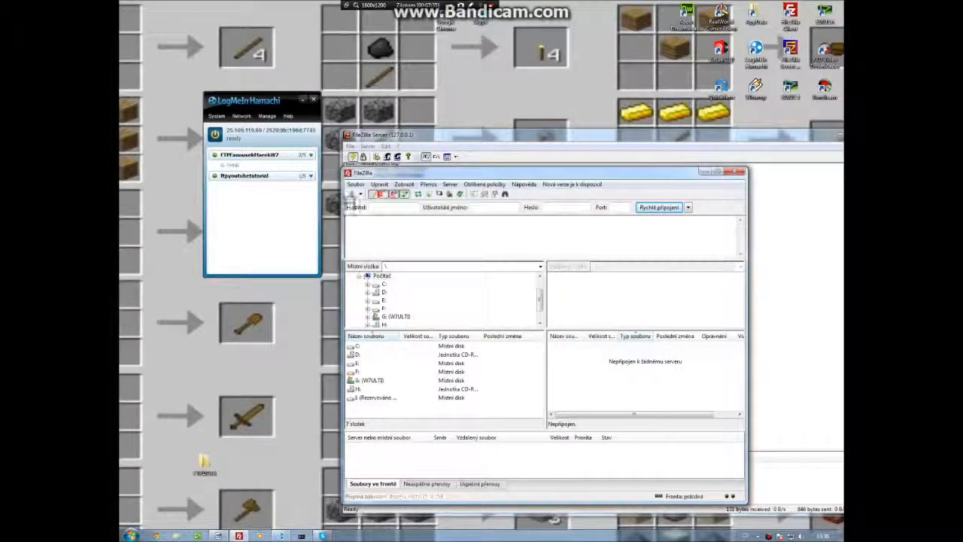
# Open the Site Manager and examine the existing FTP Hamachi site's settings.
pyautogui.click(351, 193)
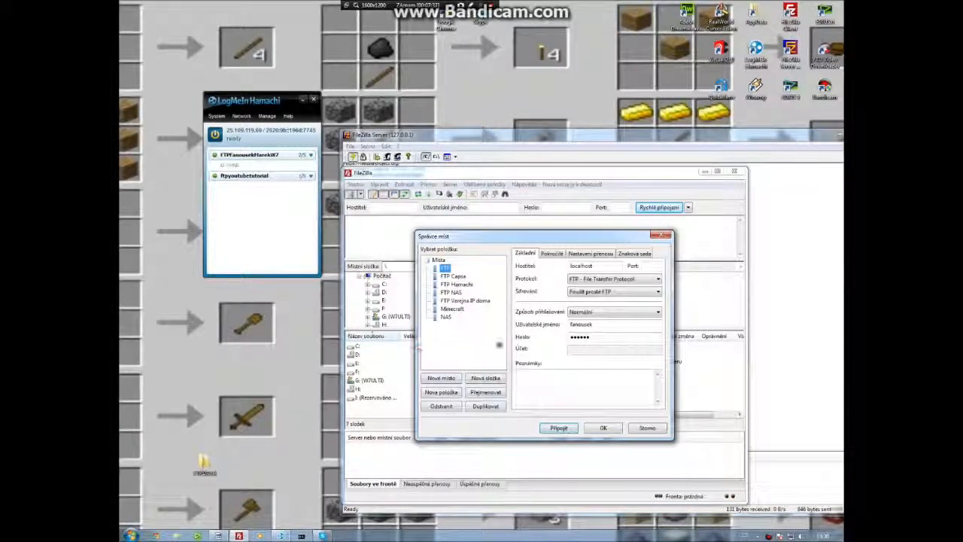
pyautogui.click(454, 284)
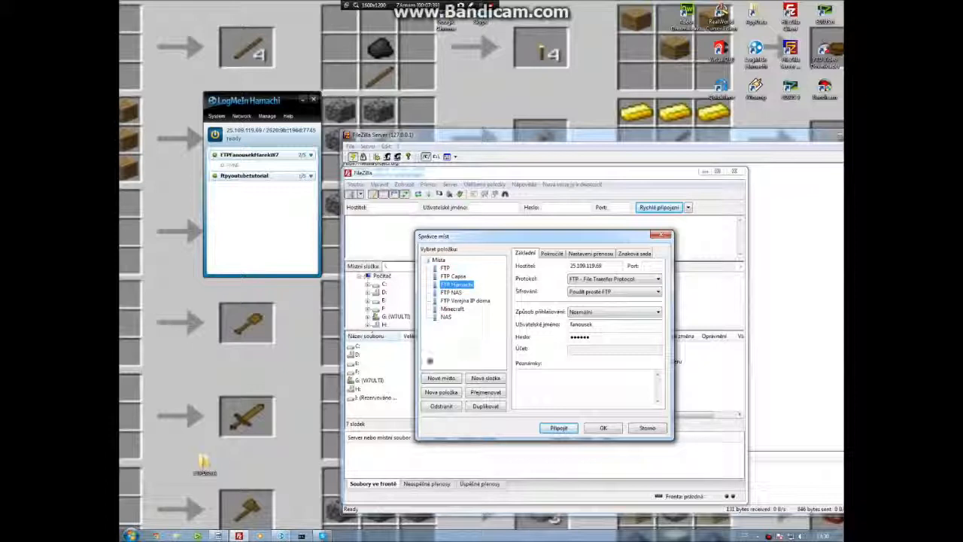
pyautogui.moveTo(581, 324); pyautogui.dragTo(568, 324)
pyautogui.click(599, 312)
pyautogui.click(600, 321)
pyautogui.click(601, 313)
pyautogui.click(603, 328)
pyautogui.press('Tab')
pyautogui.write('hd')
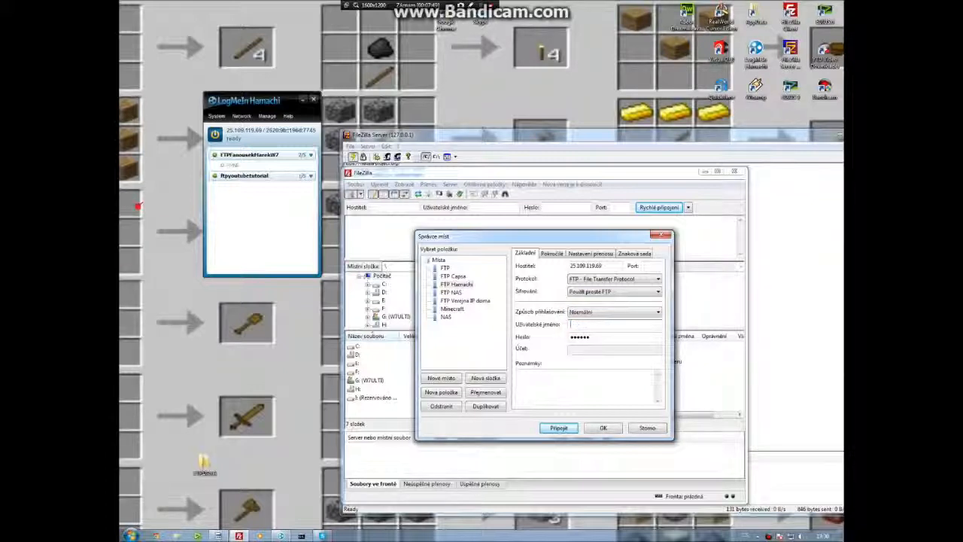
pyautogui.write('hd')
pyautogui.click(438, 260)
# Create a new site named YTT in the Site Manager.
pyautogui.click(440, 378)
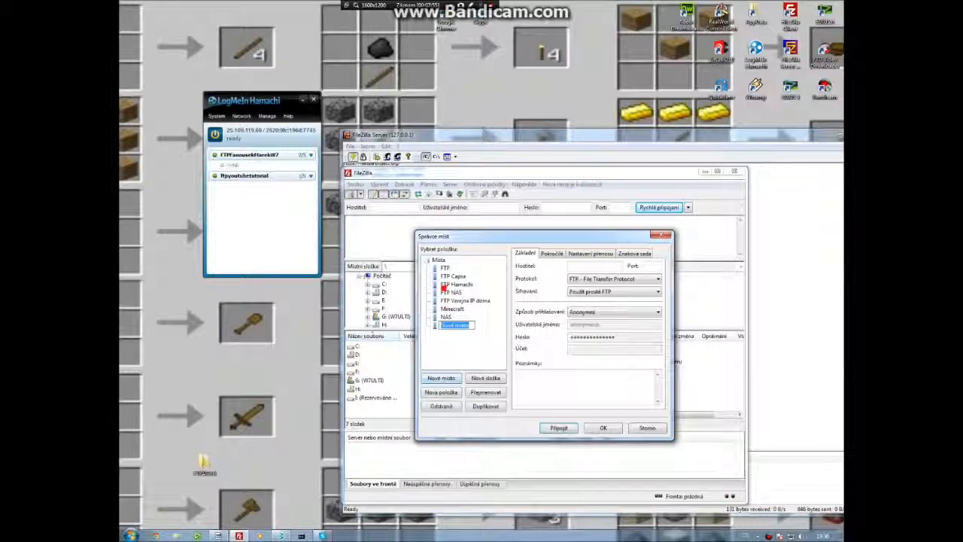
pyautogui.write('Y')
pyautogui.press('Return')
# Copy the Hamachi IPv4 address and paste it as the YTT site's host.
pyautogui.click(592, 266)
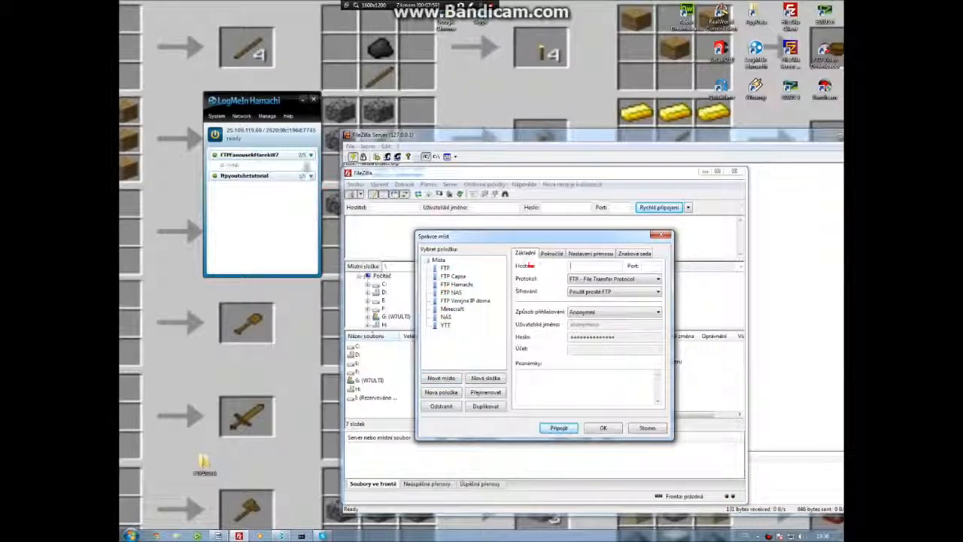
pyautogui.rightClick(262, 128)
pyautogui.click(283, 132)
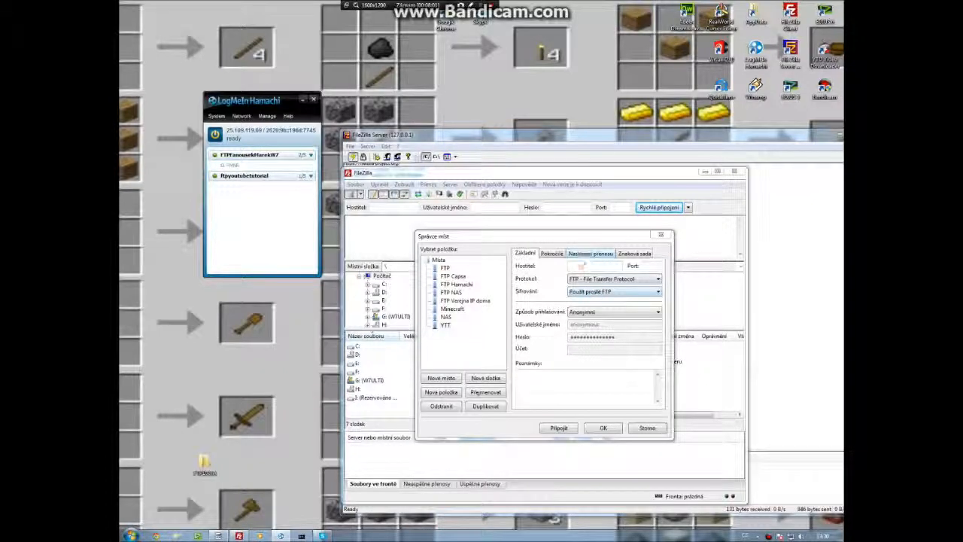
pyautogui.click(574, 265)
pyautogui.write('25.109.119.69')
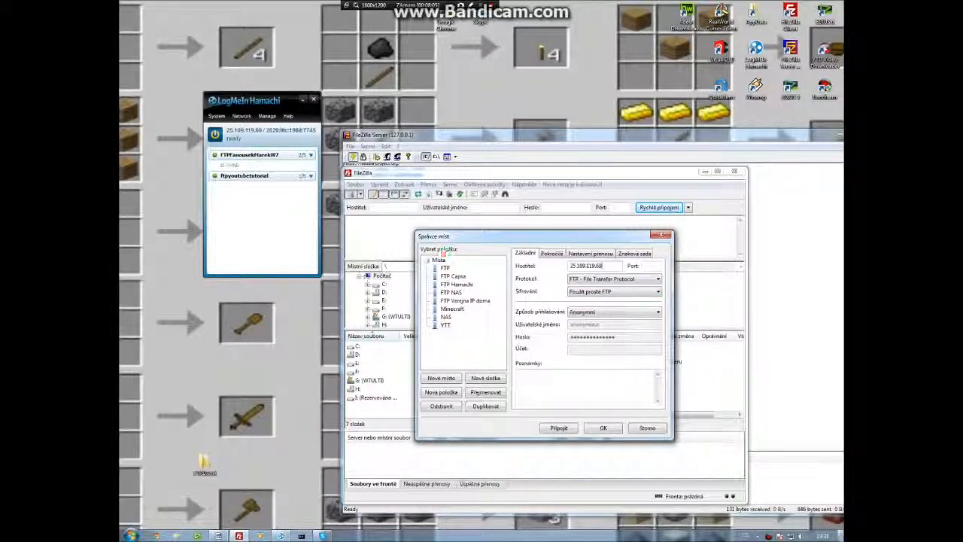
# Set logon type to Normal, enter username host1 and the account password, and connect.
pyautogui.click(613, 313)
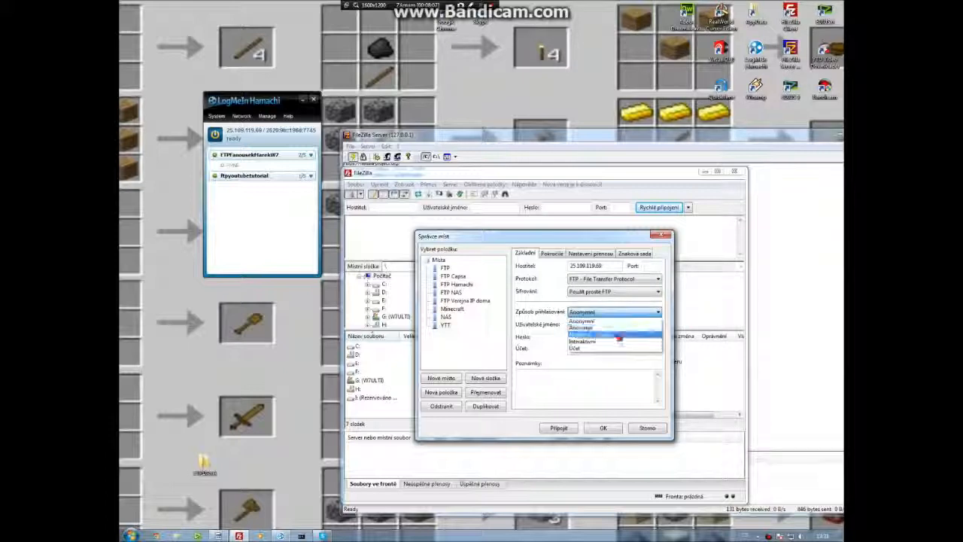
pyautogui.click(619, 336)
pyautogui.press('Tab')
pyautogui.write('ho')
pyautogui.press('Tab')
pyautogui.write('••')
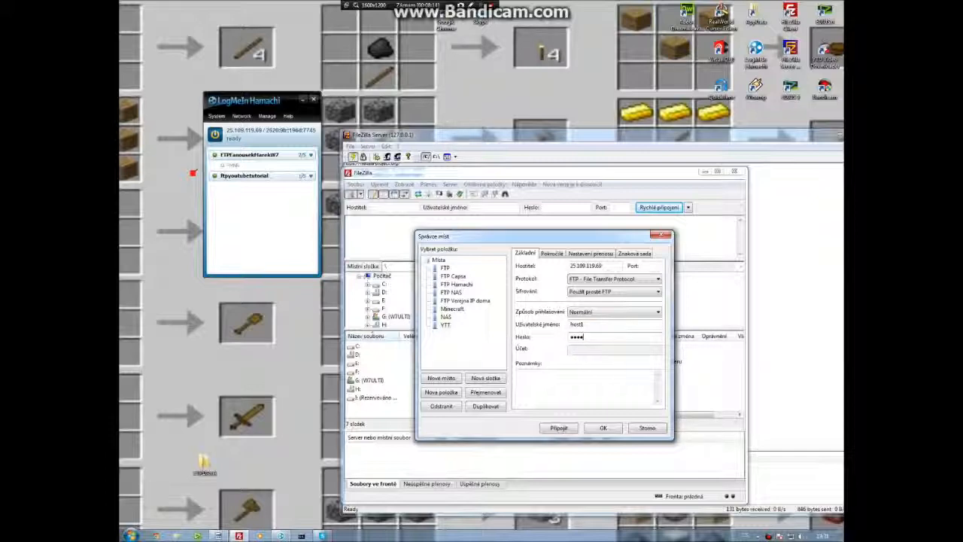
pyautogui.press('Return')
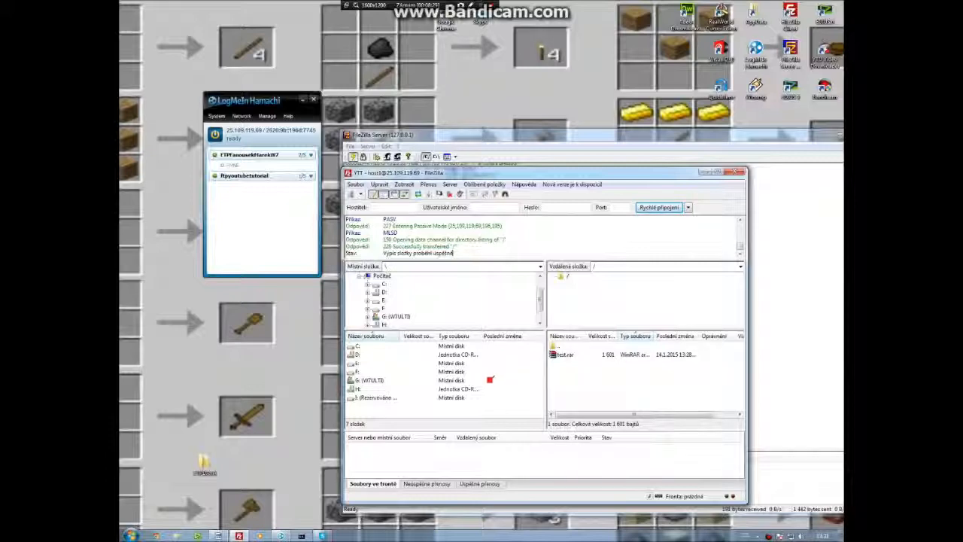
# Upload the desktop FTPDATA folder to the server's root directory.
pyautogui.click(737, 172)
pyautogui.moveTo(632, 100); pyautogui.dragTo(565, 133)
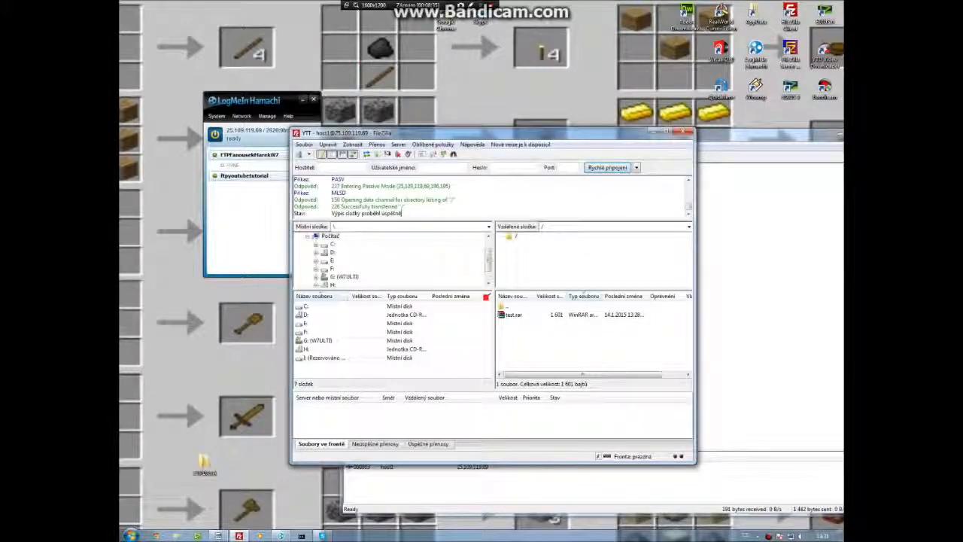
pyautogui.click(569, 316)
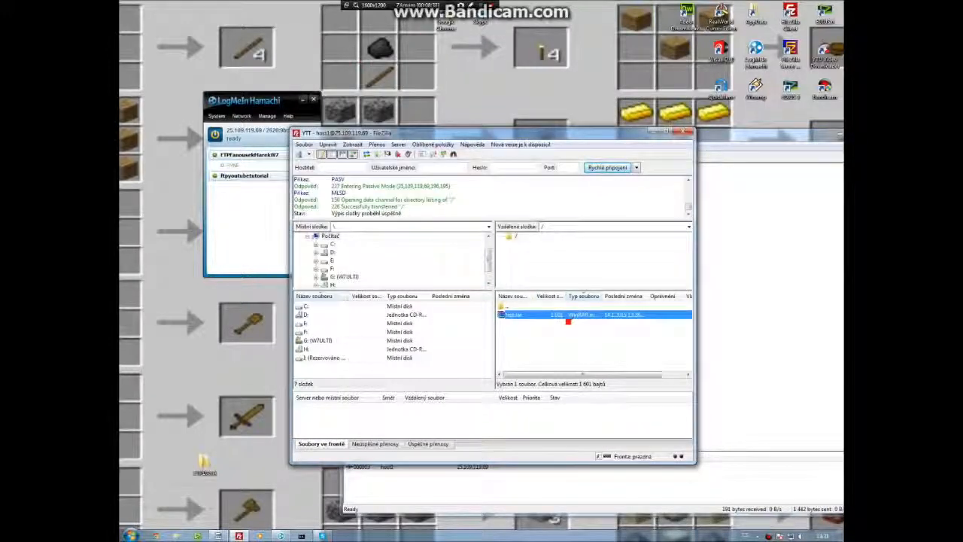
pyautogui.moveTo(205, 461); pyautogui.dragTo(584, 351)
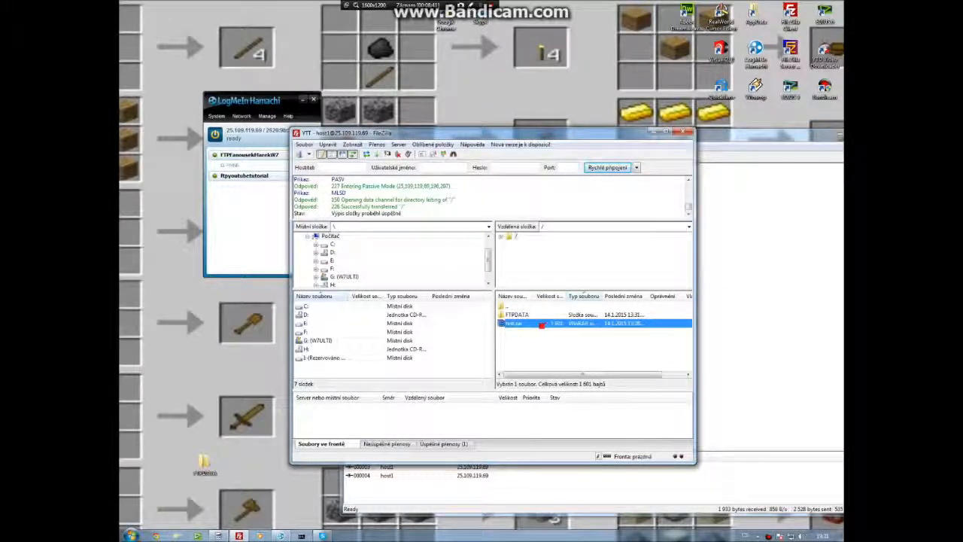
# Delete test.rar from the server's root directory.
pyautogui.press('Delete')
pyautogui.press('Return')
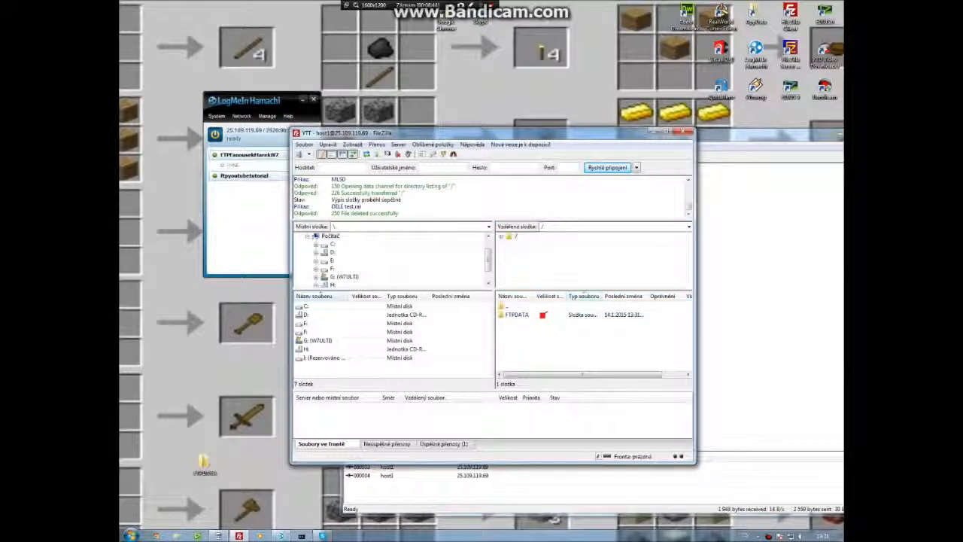
# Browse into the remote FTPDATA folder and back to the server root.
pyautogui.doubleClick(540, 318)
pyautogui.click(540, 318)
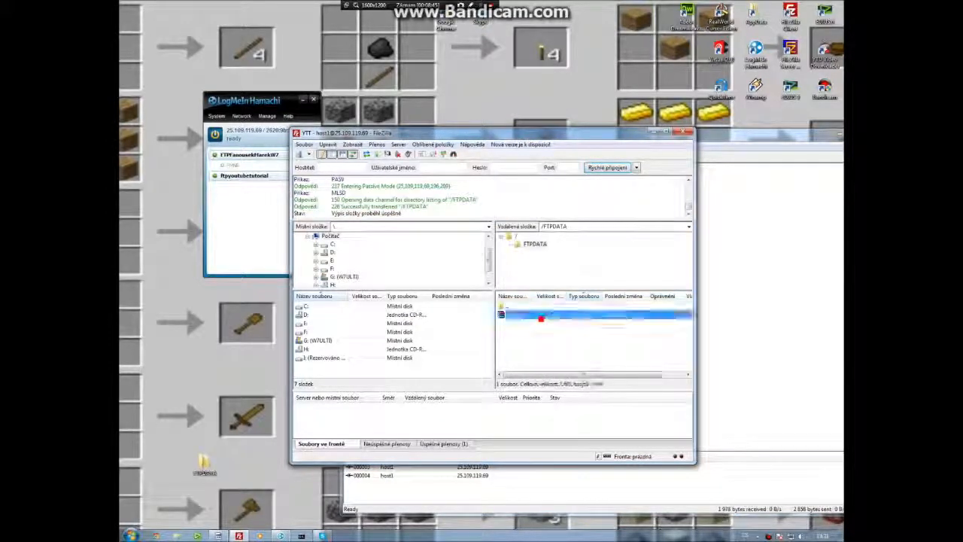
pyautogui.press('BackSpace')
pyautogui.doubleClick(541, 317)
pyautogui.click(540, 318)
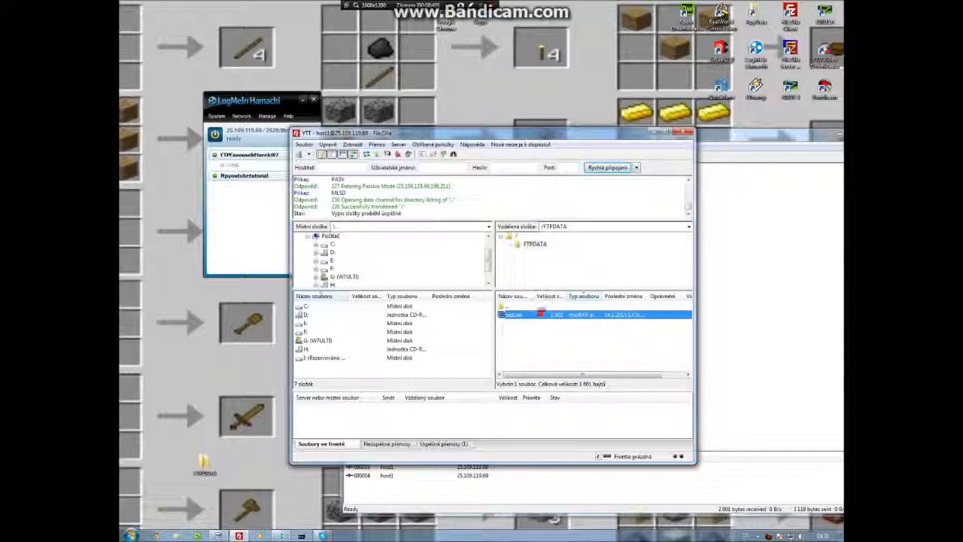
pyautogui.doubleClick(538, 308)
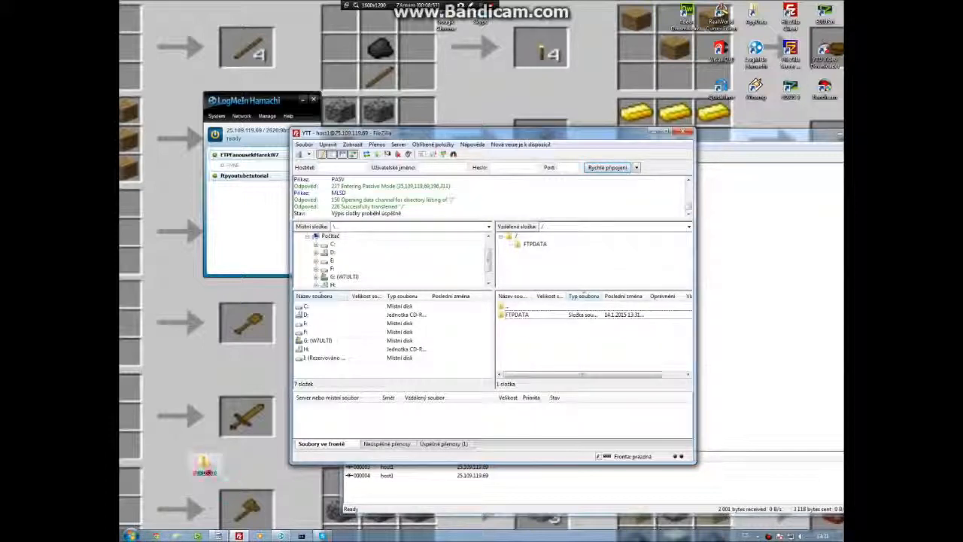
# Open the local FTPDATA folder to check its contents, then close it.
pyautogui.doubleClick(204, 462)
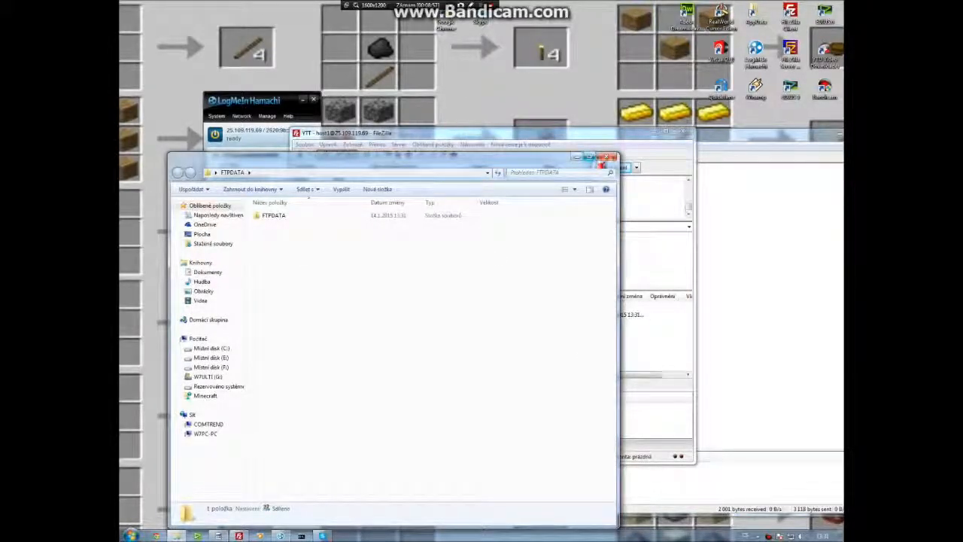
pyautogui.click(608, 156)
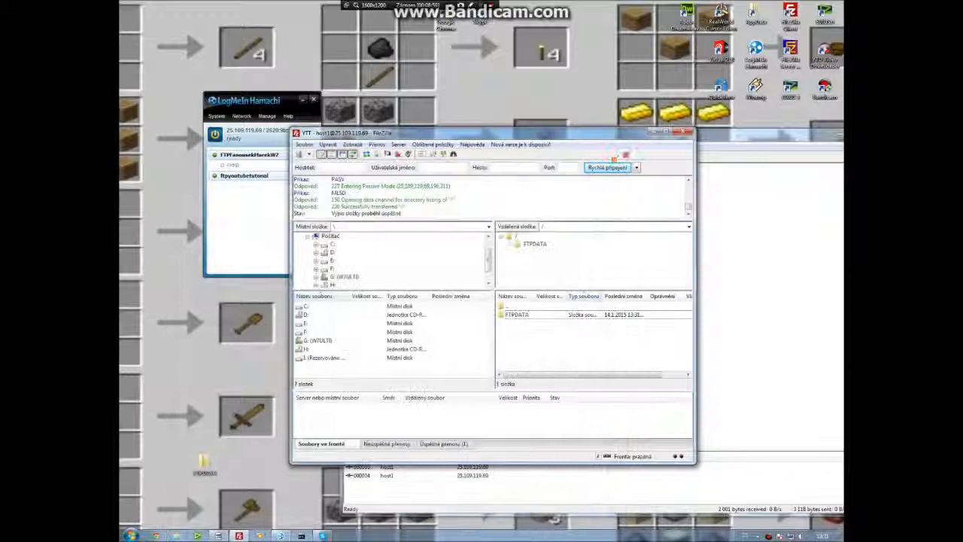